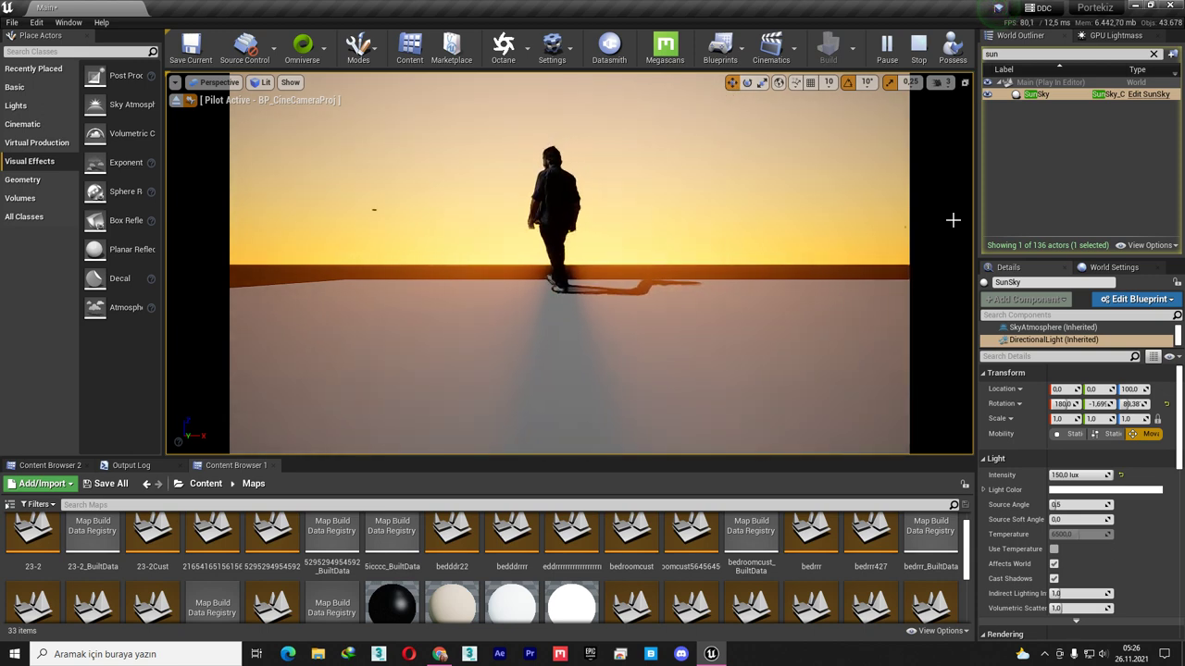
Step: Peek at Content Browser 2, return to Content Browser 1, and go up from Maps to Content
left_click(42, 468)
left_click(227, 465)
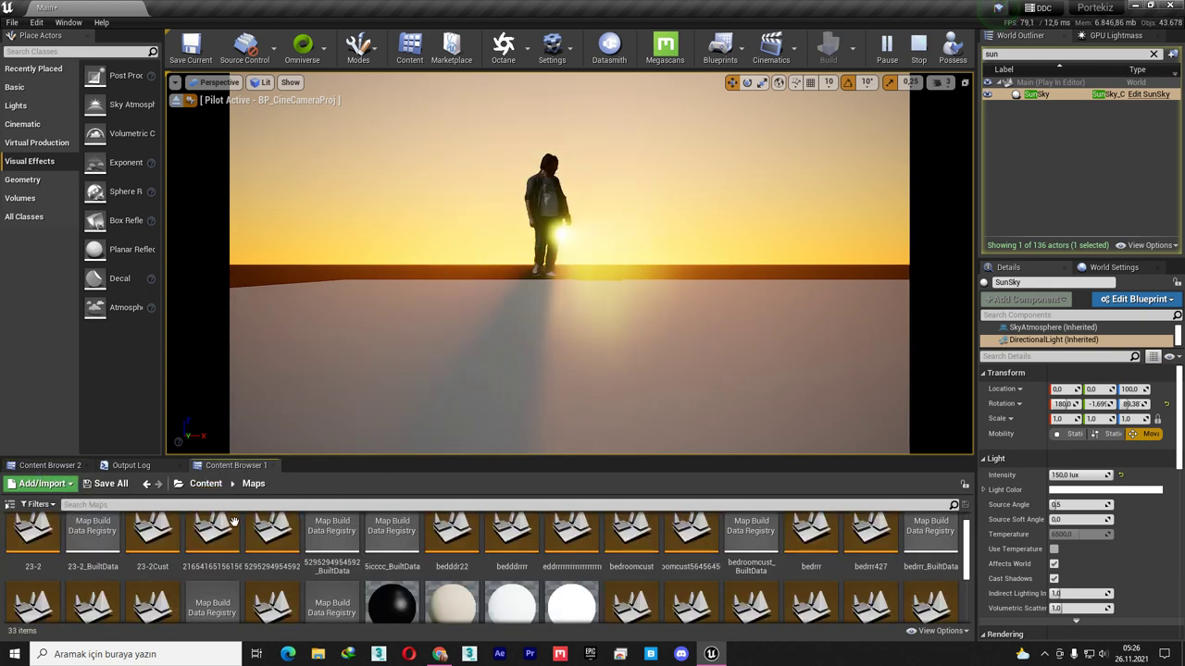
left_click(206, 483)
Step: Open StarterContent > Materials and drop M_CobbleStone_Rough onto the viewport floor
scroll(602, 568, "down", 3)
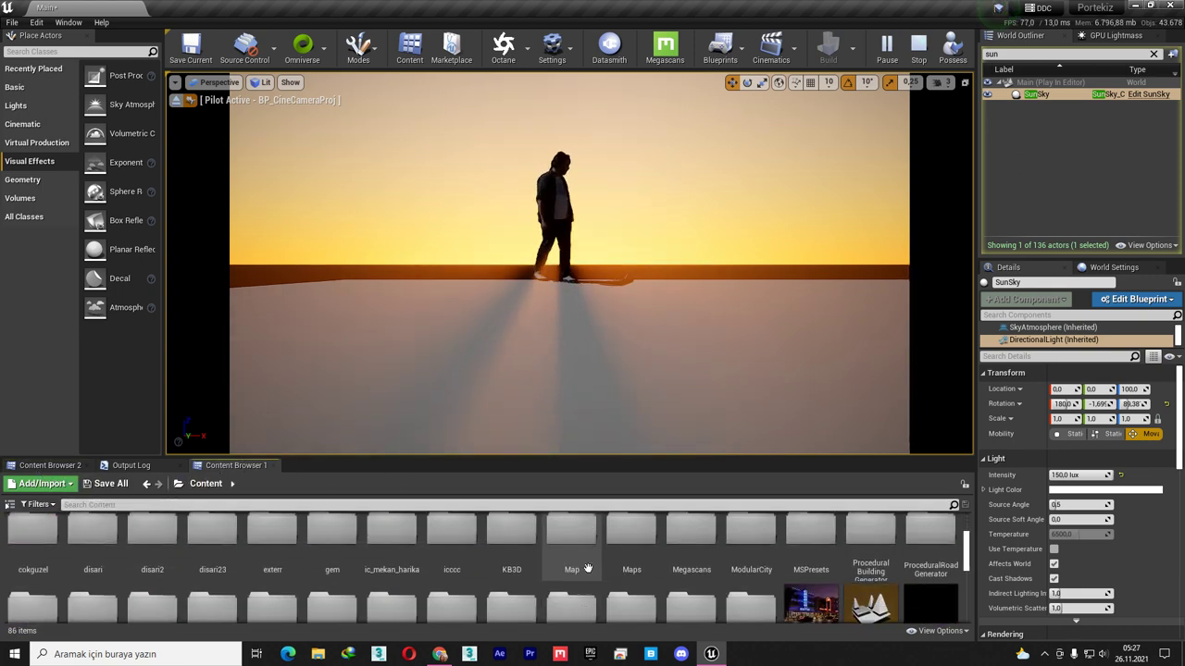
scroll(601, 569, "down", 3)
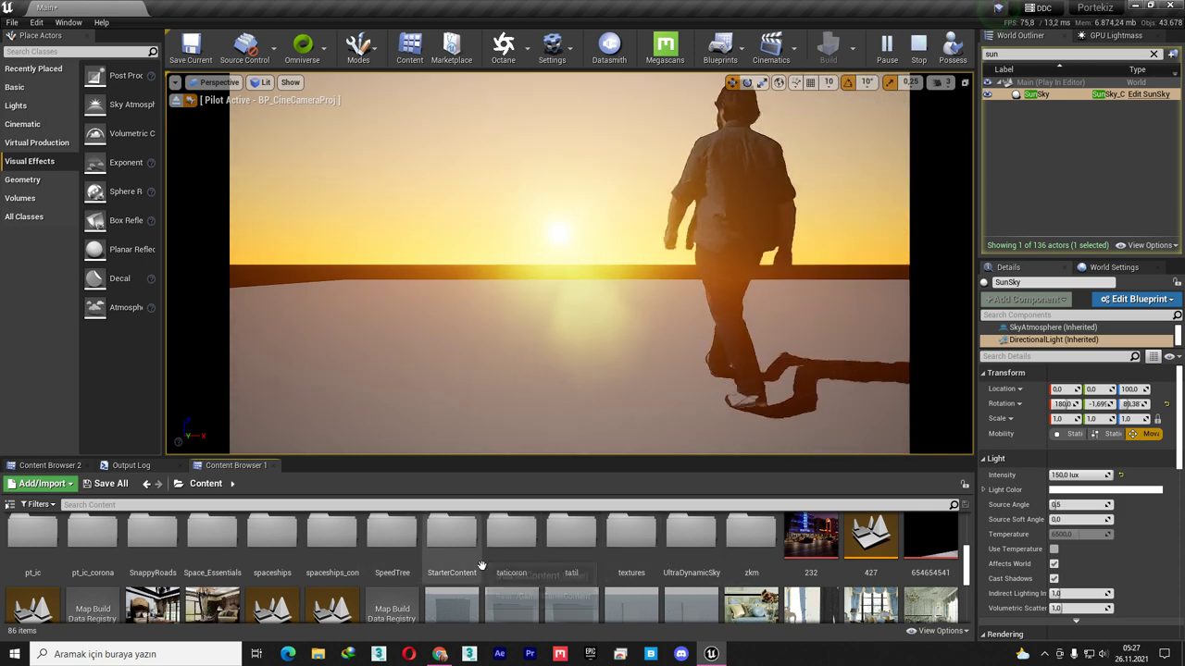
double_click(511, 541)
double_click(343, 572)
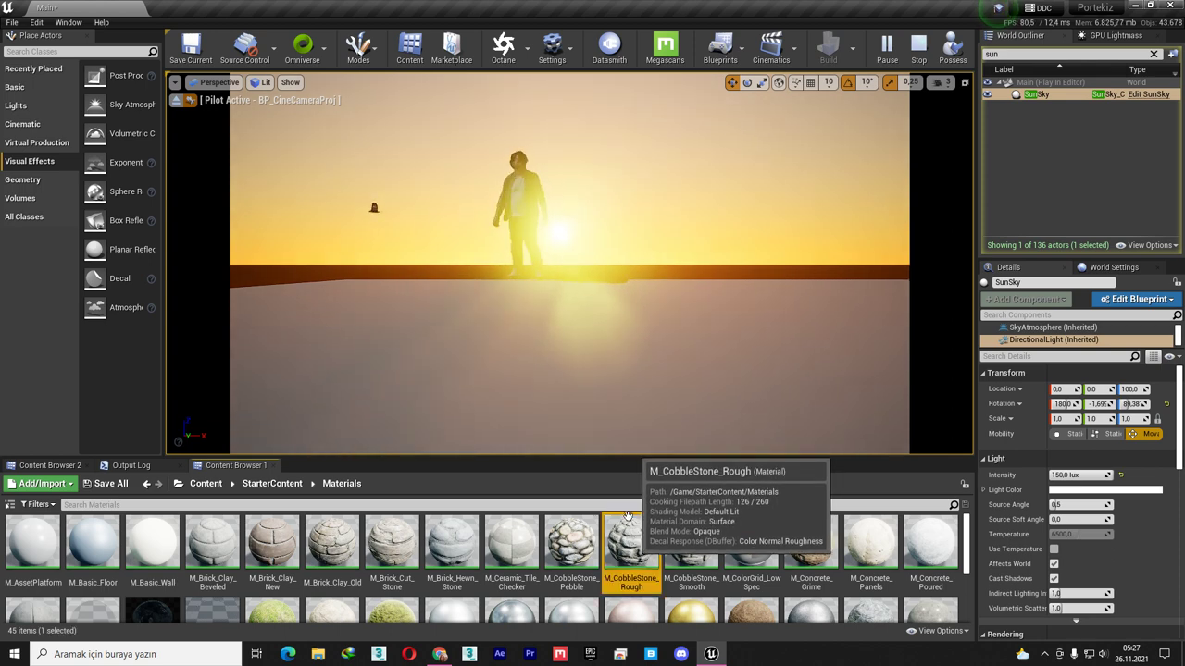
left_click_drag(628, 519, 574, 405)
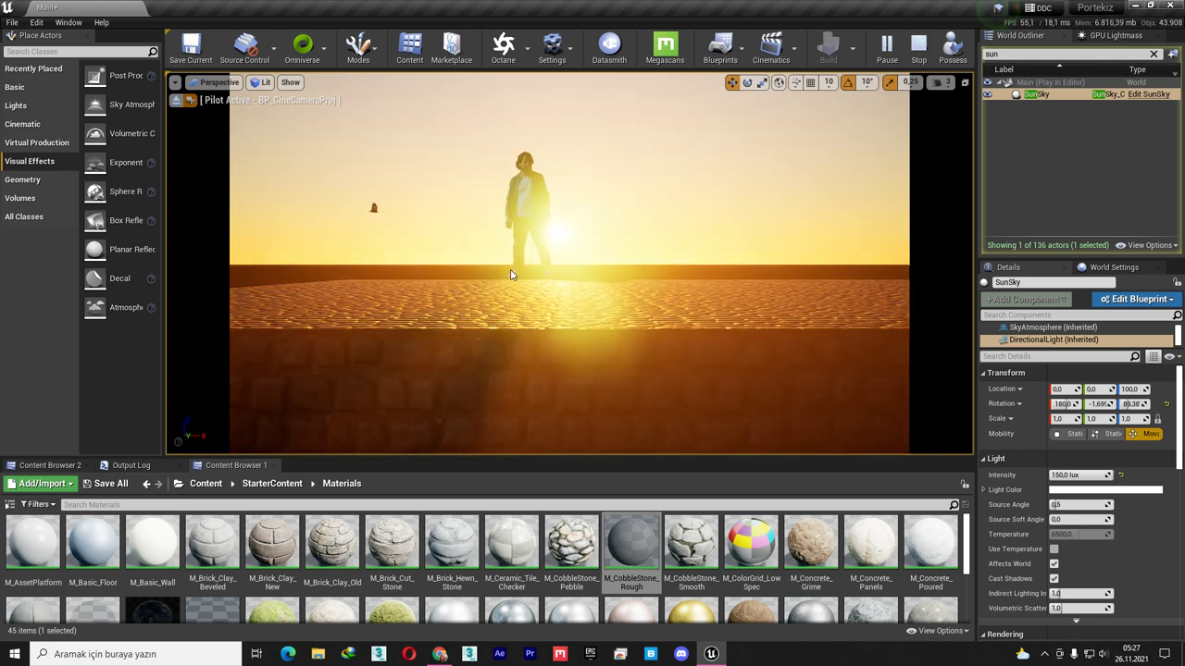
Step: Select the Floor actor, lower its Location Z to 109.0 and scale it uniformly to about 1.70
left_click(641, 330)
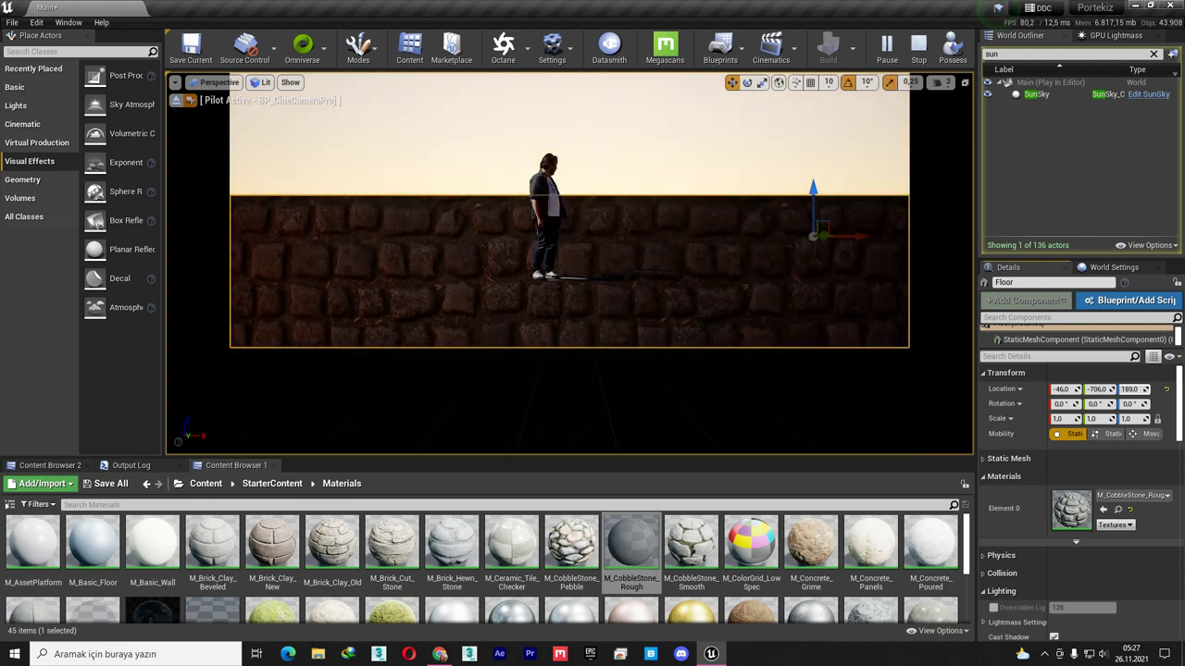
left_click_drag(1135, 388, 1137, 390)
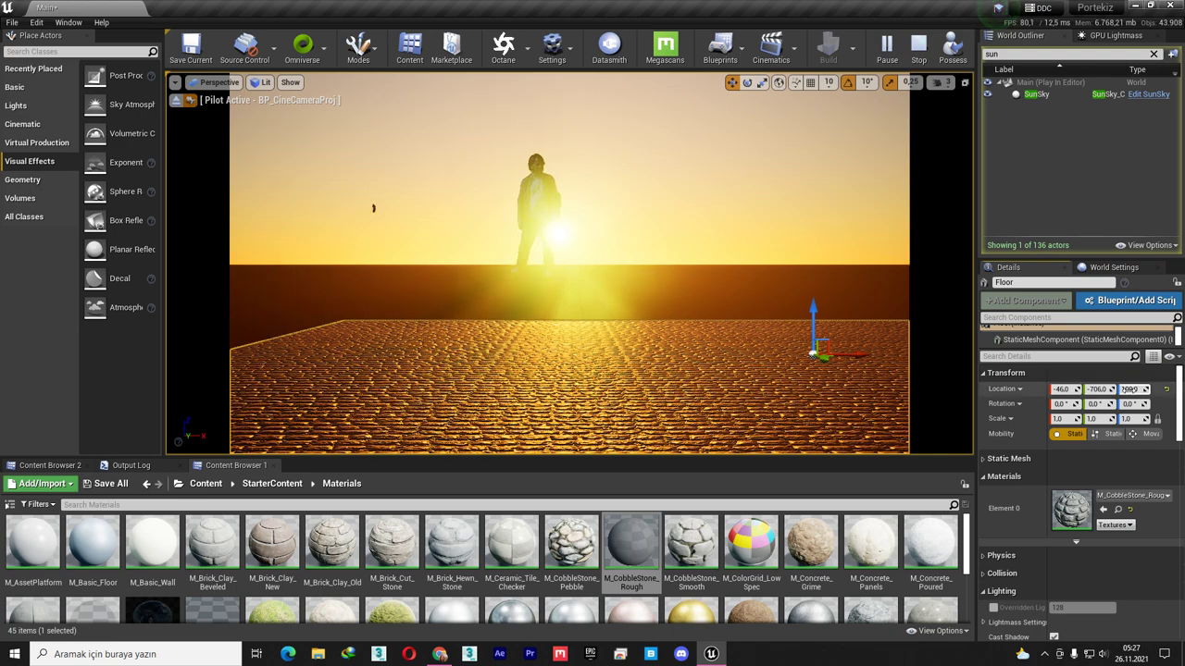
mouse_move(1107, 422)
left_mouse_down()
mouse_move(1138, 418)
mouse_move(1124, 393)
mouse_move(1139, 370)
mouse_move(1114, 390)
left_mouse_up()
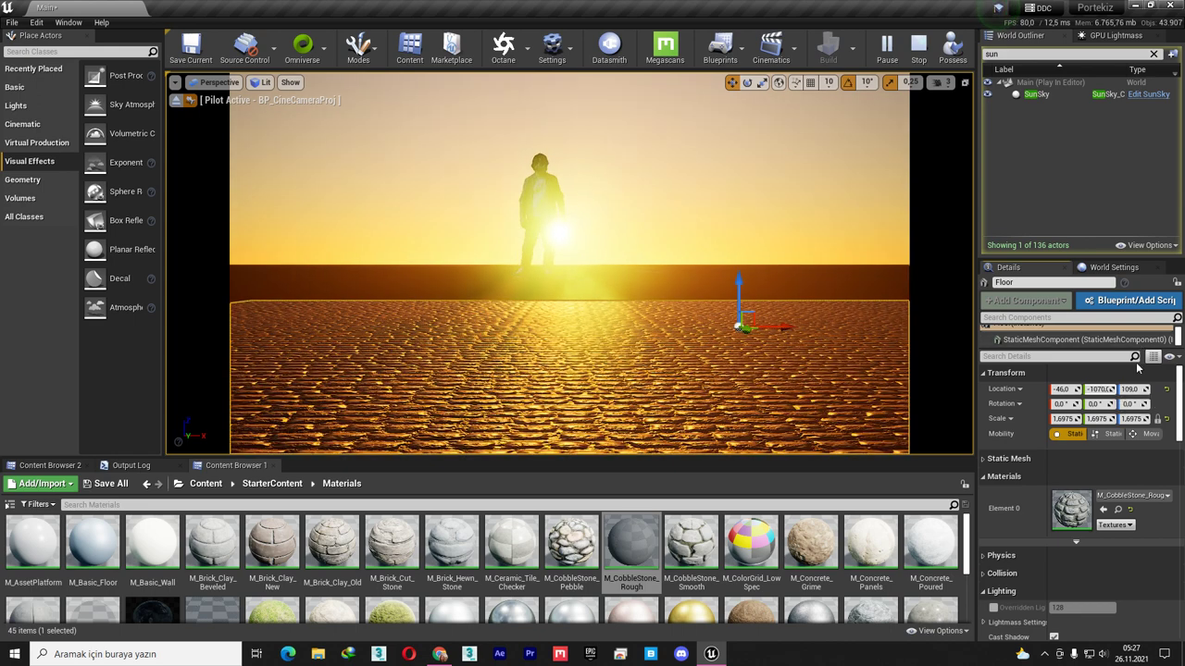
Step: Adjust the floor's Y location and scale it to 2.2075, then tilt it about 21.6° on Y
mouse_move(1098, 389)
left_mouse_down()
mouse_move(1111, 389)
mouse_move(1083, 420)
mouse_move(1107, 421)
left_mouse_up()
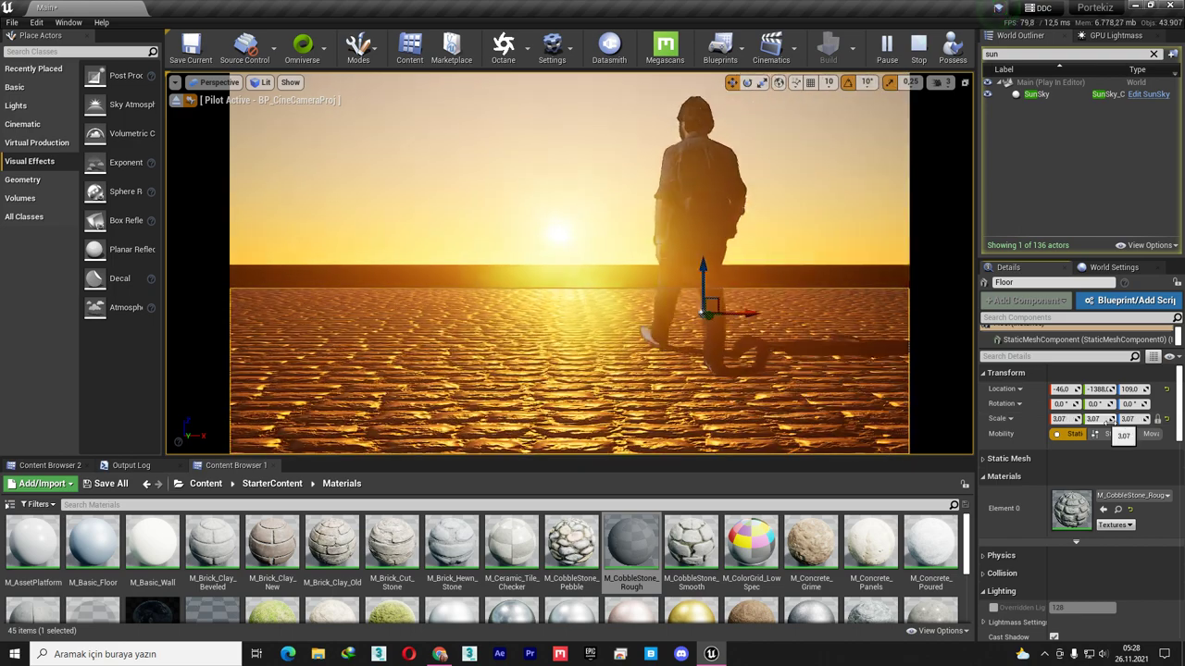
left_click_drag(1065, 418, 1044, 419)
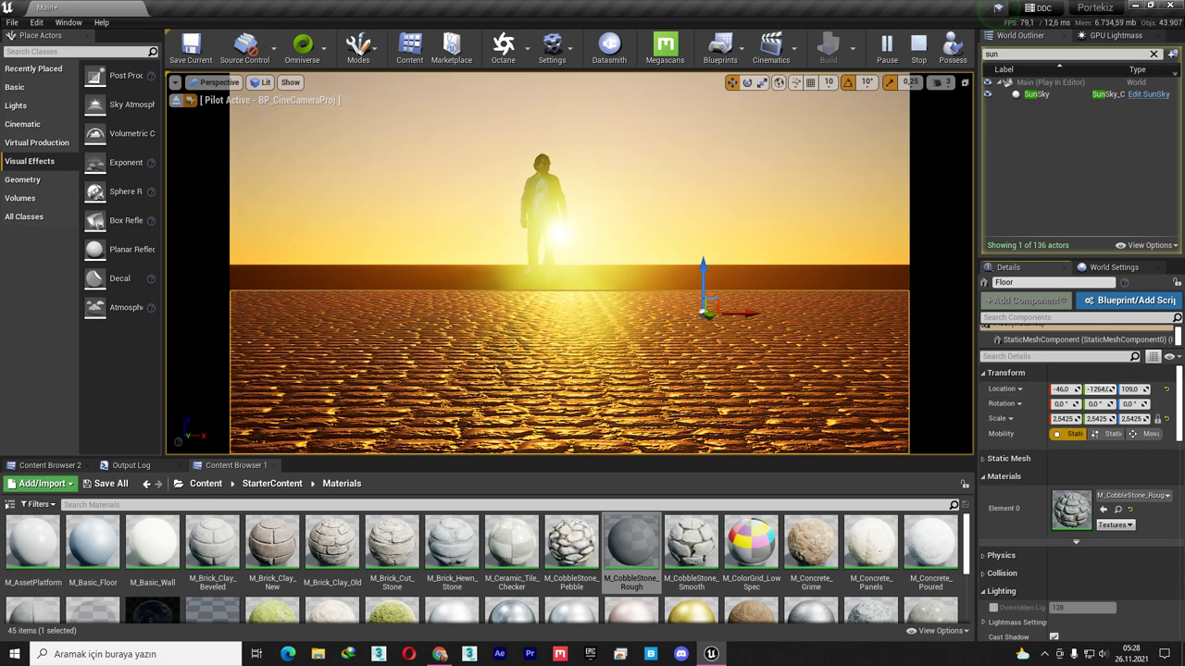
left_click_drag(1109, 389, 1115, 419)
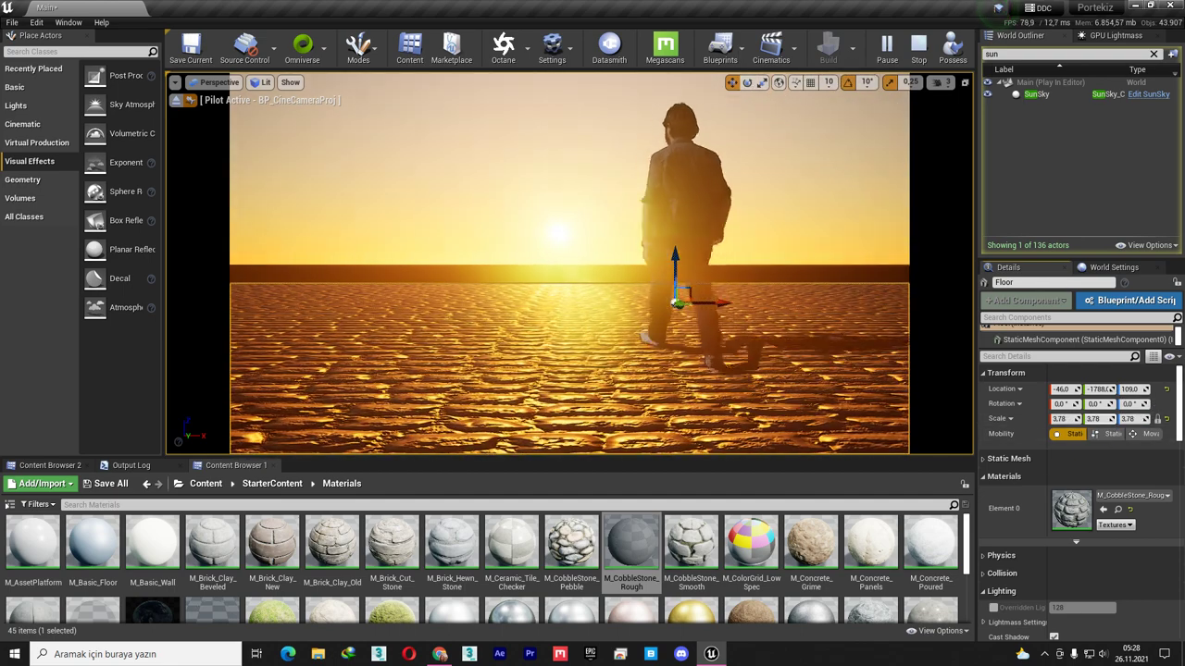
left_click_drag(1115, 419, 1097, 418)
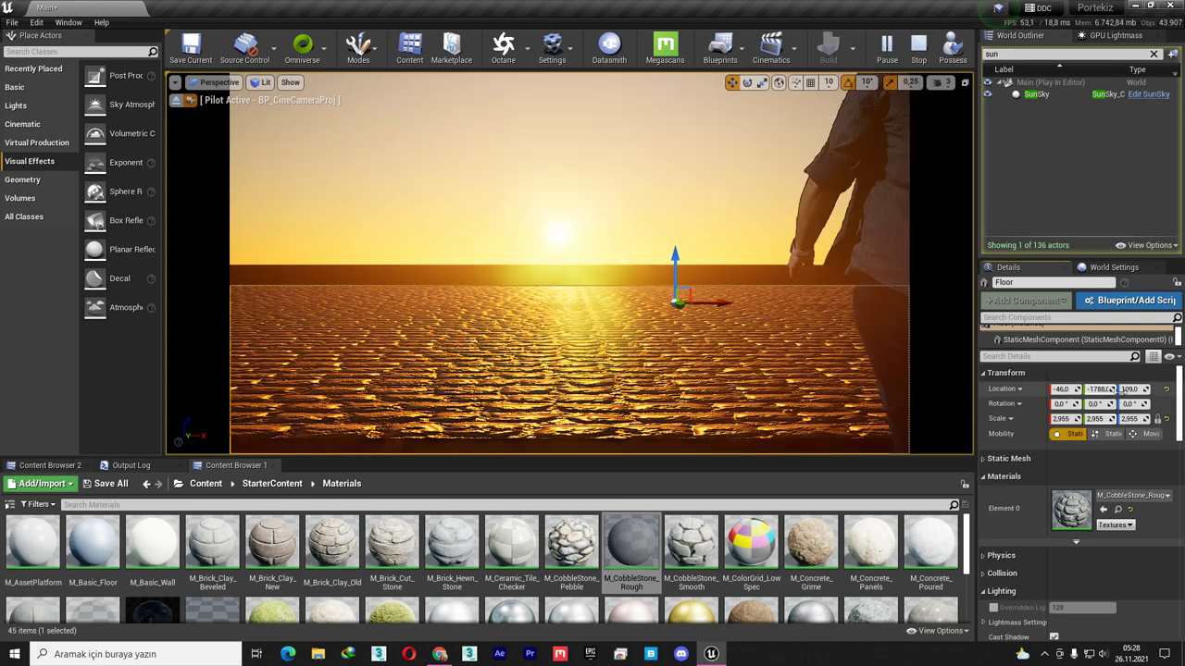
left_click_drag(1111, 390, 1048, 418)
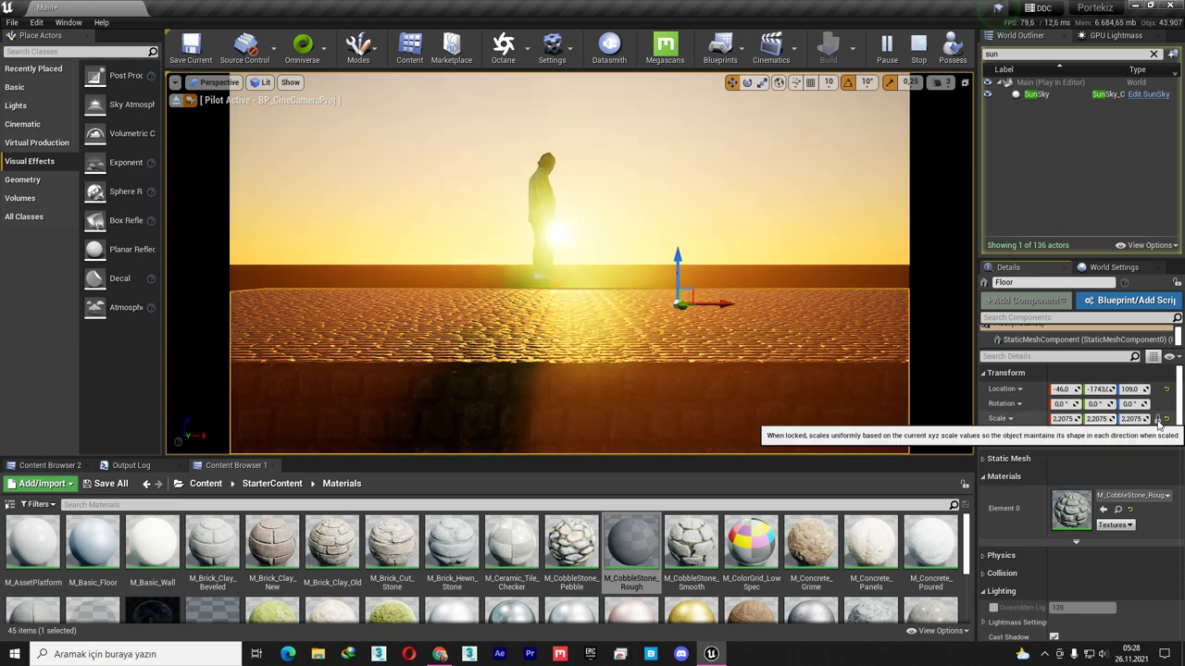
left_click_drag(1100, 404, 1101, 404)
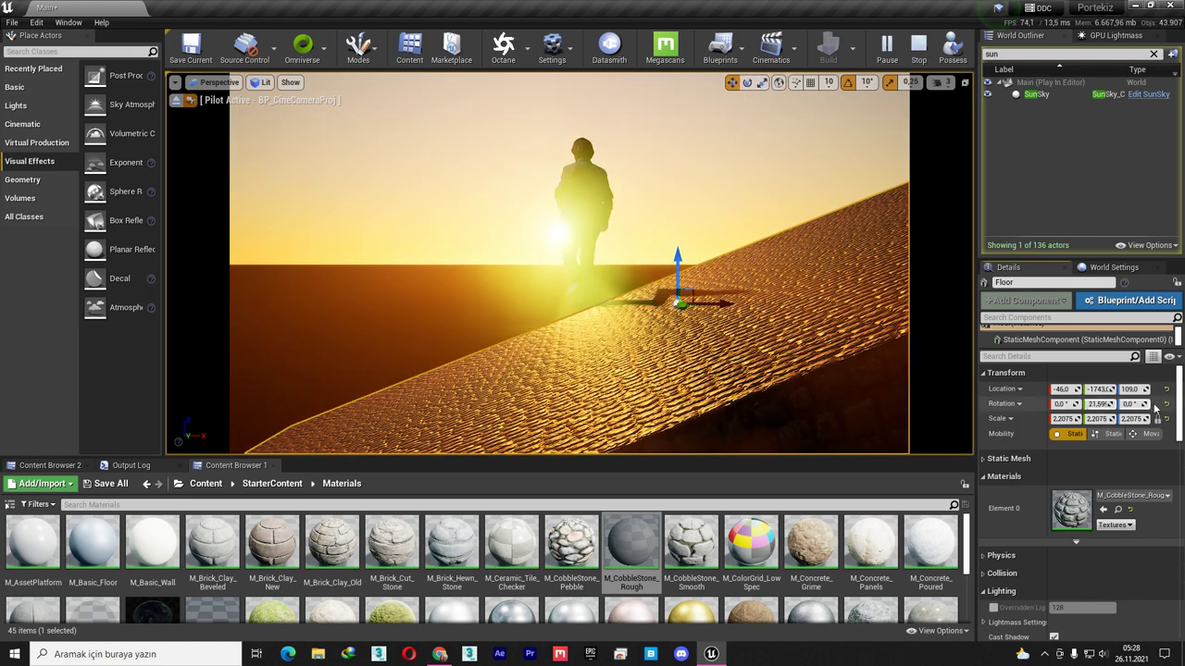
Step: Reset the floor's rotation and try X rotation values of 5 and 3 degrees
left_click(1166, 404)
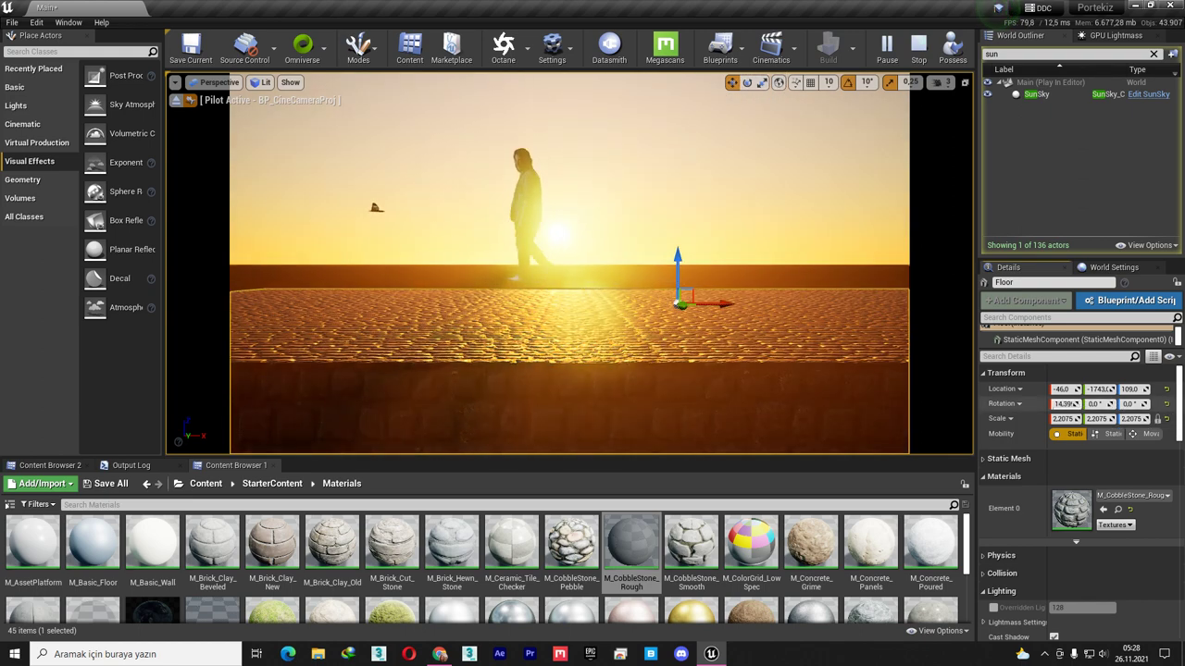
key("Return")
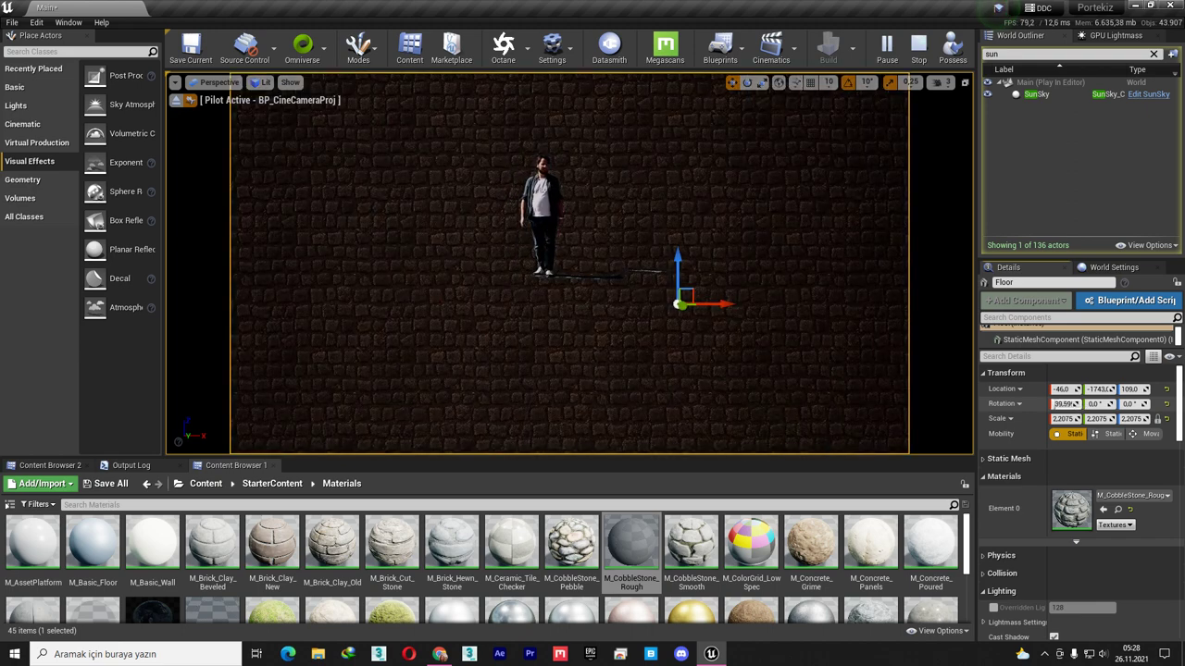
left_click_drag(1065, 404, 1066, 407)
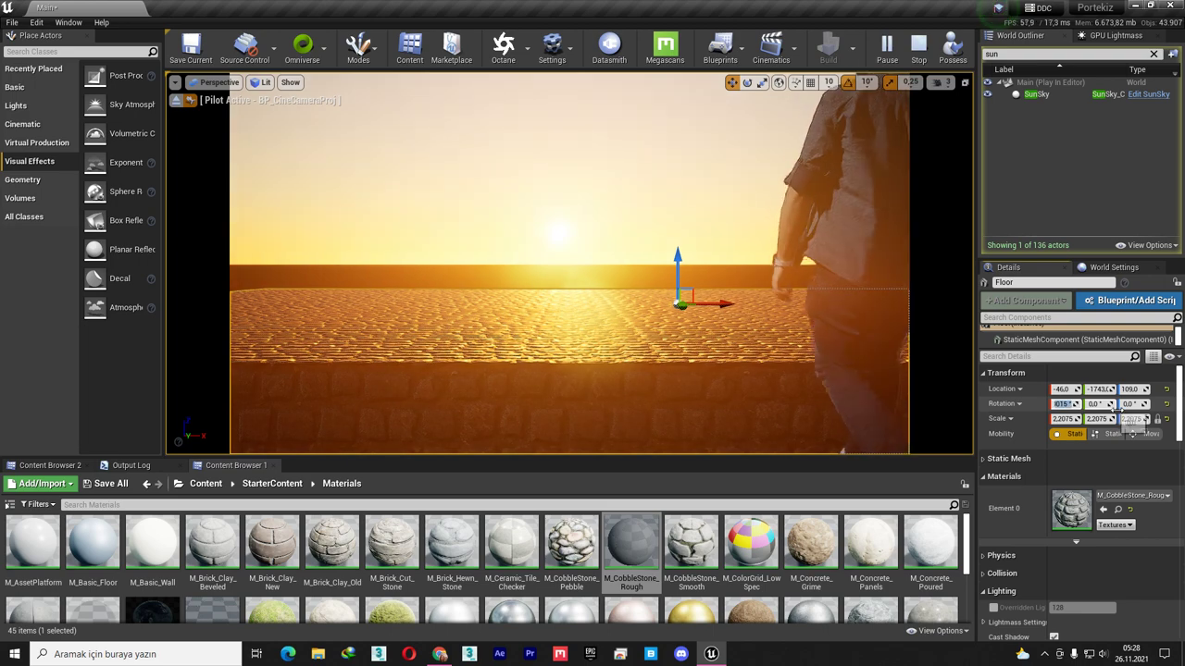
type("5")
key("Return")
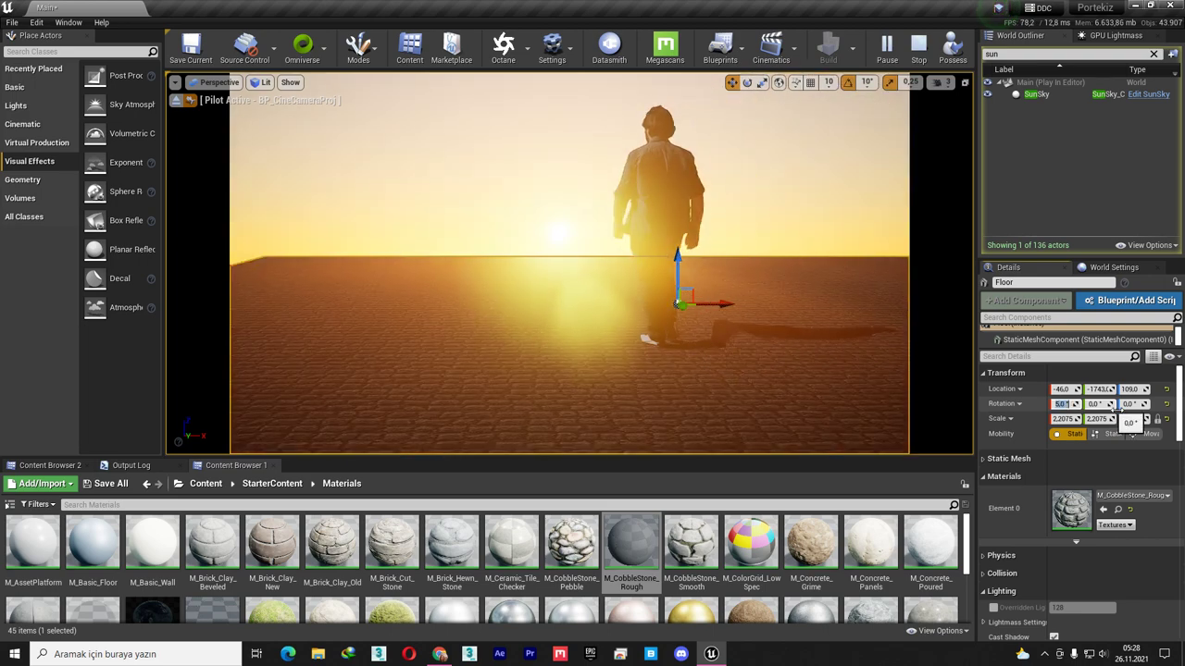
type("3")
key("Return")
Step: Try 2° and 0° X tilts on the floor, then delete the cobblestone Floor actor
key("Return")
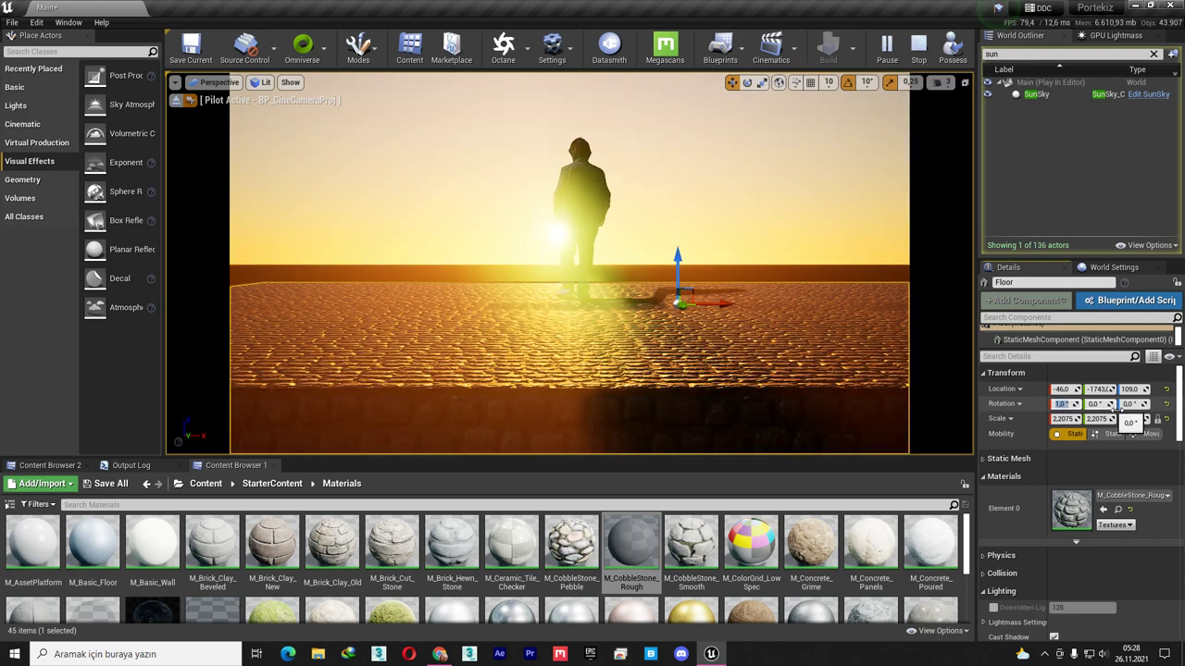
type("0")
key("Return")
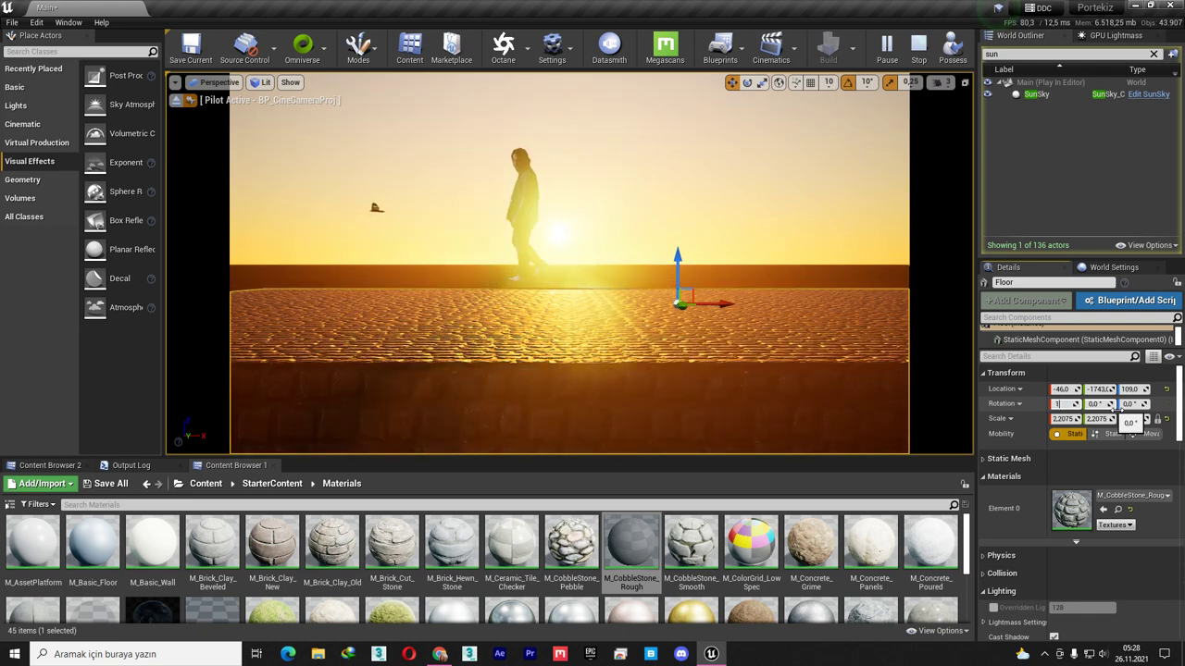
key("Return")
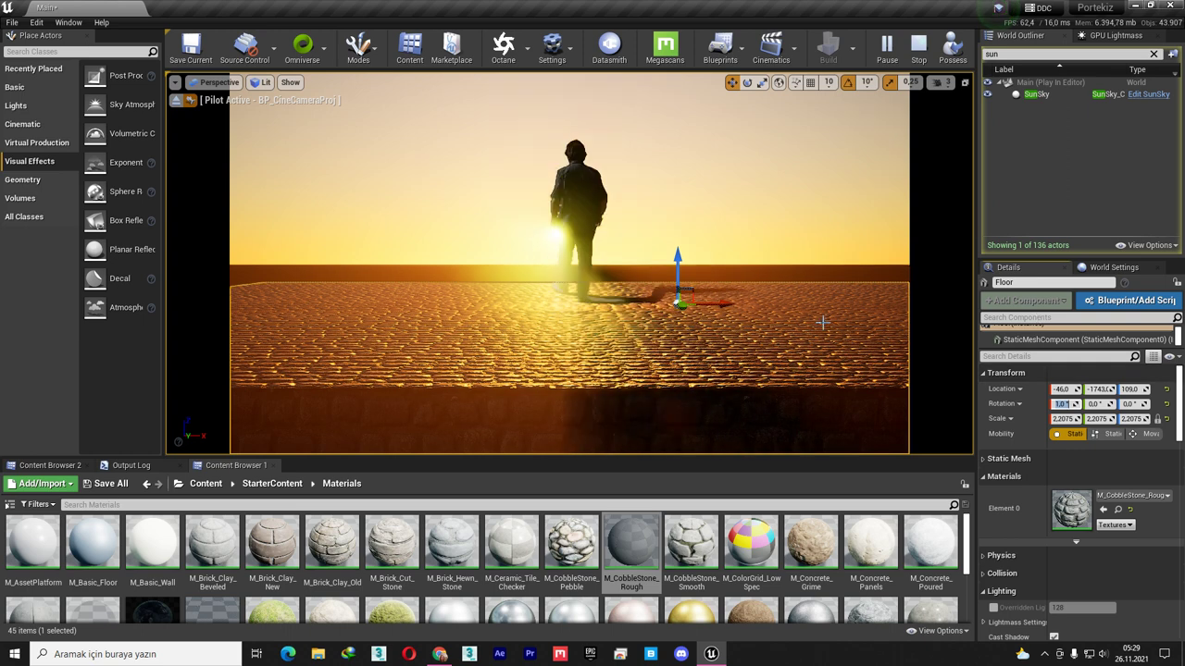
key("Delete")
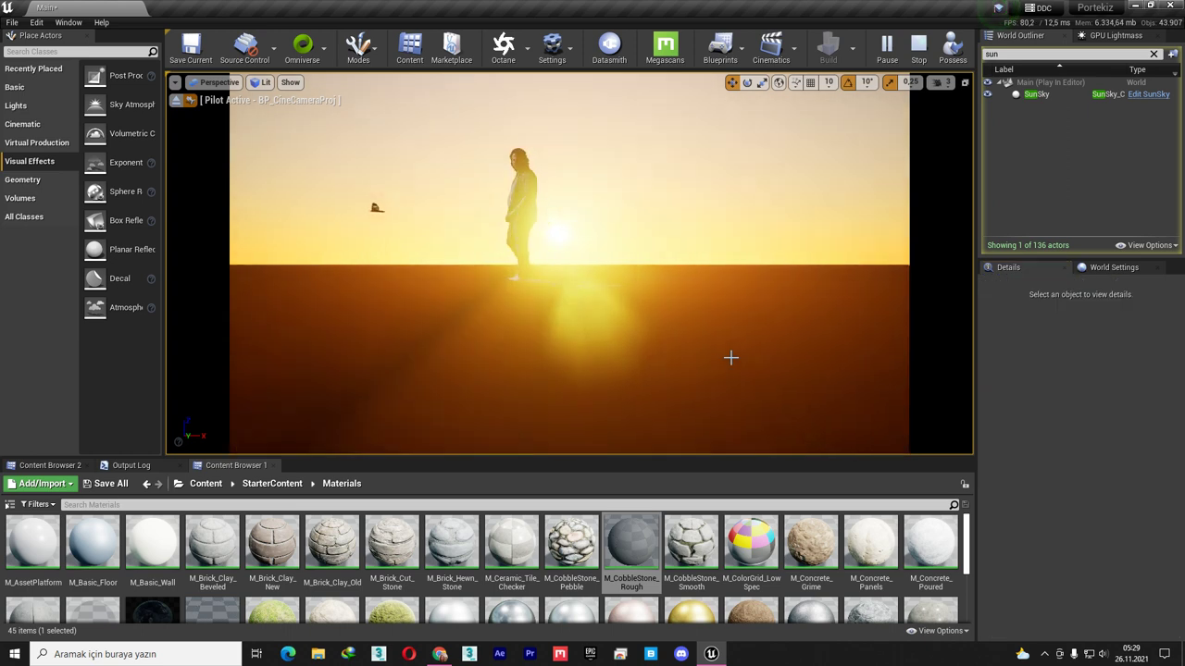
Step: Select SunSky's DirectionalLight and bring its Light Shafts settings into view
left_click(1035, 93)
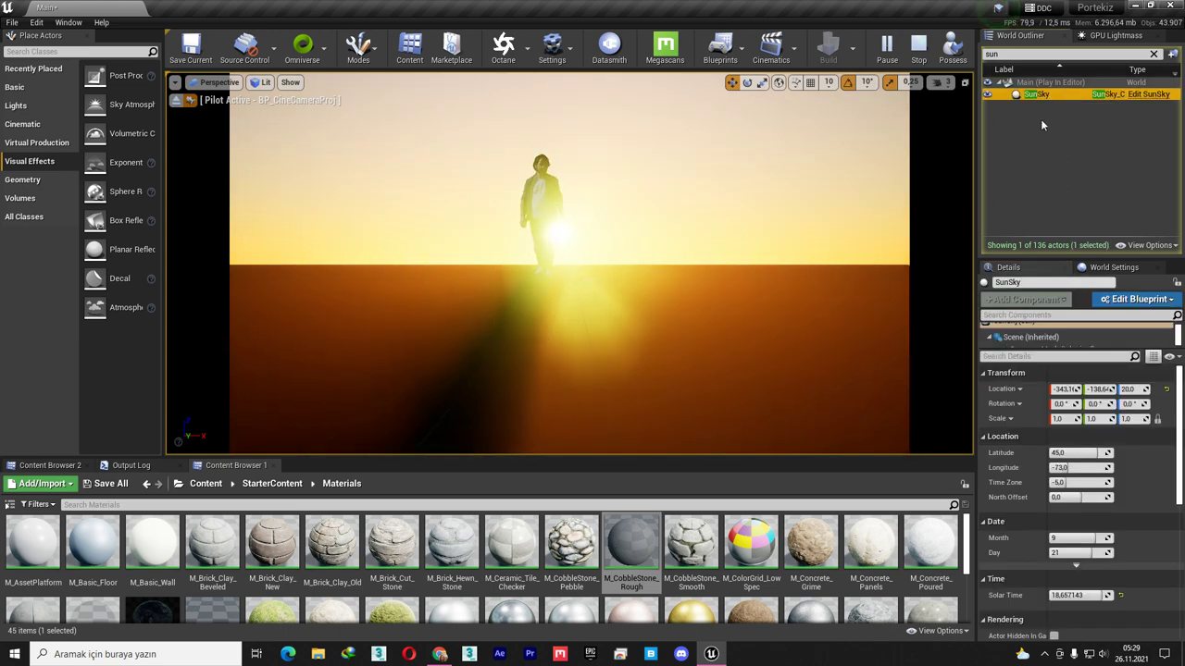
left_click(1036, 330)
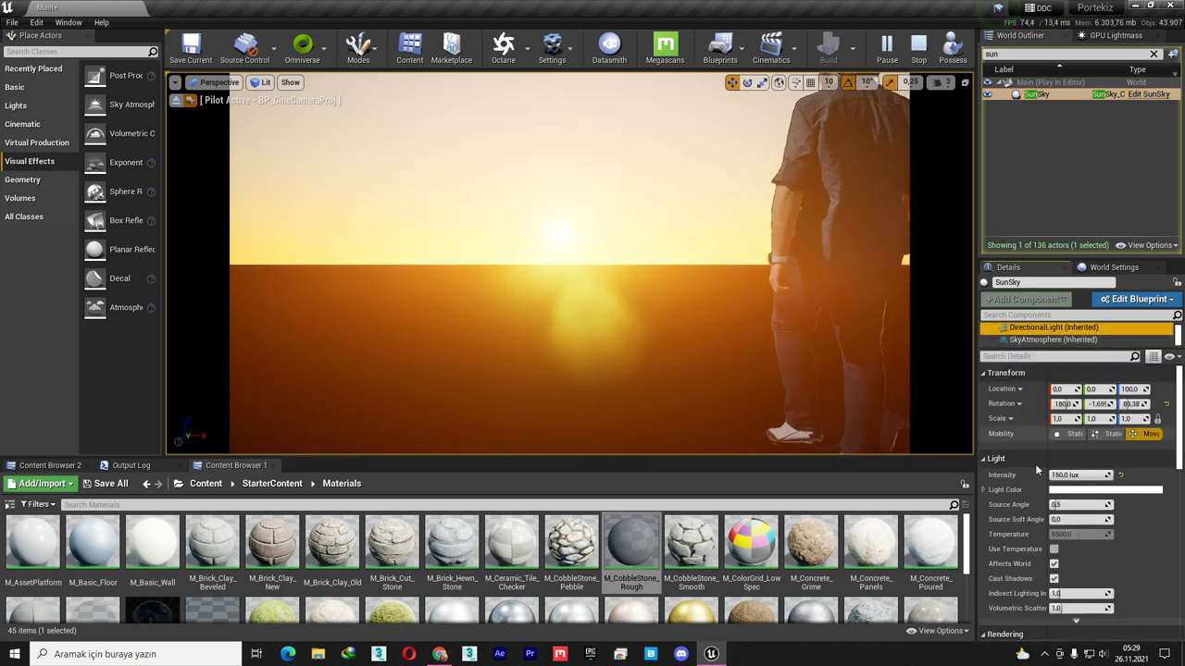
scroll(1041, 472, "down", 5)
scroll(1055, 470, "down", 5)
scroll(1069, 468, "down", 3)
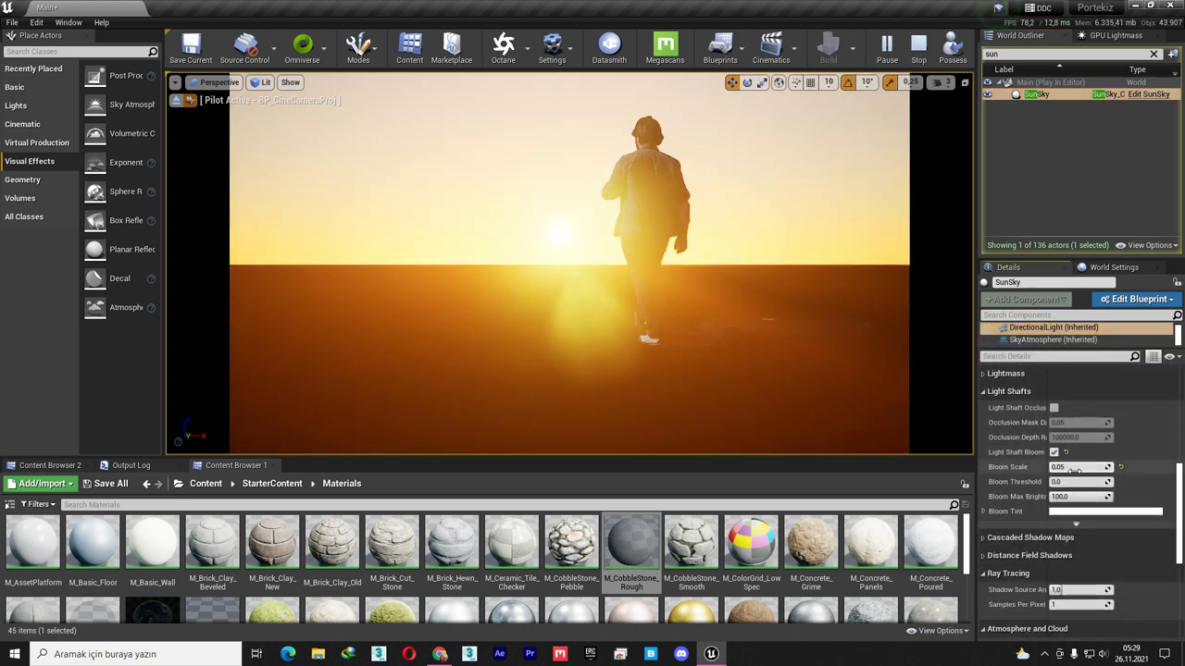
Step: Test light shaft Bloom Scale values 0 and 0.2, settling on 0.05
mouse_move(1074, 470)
left_mouse_down()
mouse_move(1055, 470)
mouse_move(1090, 469)
left_mouse_up()
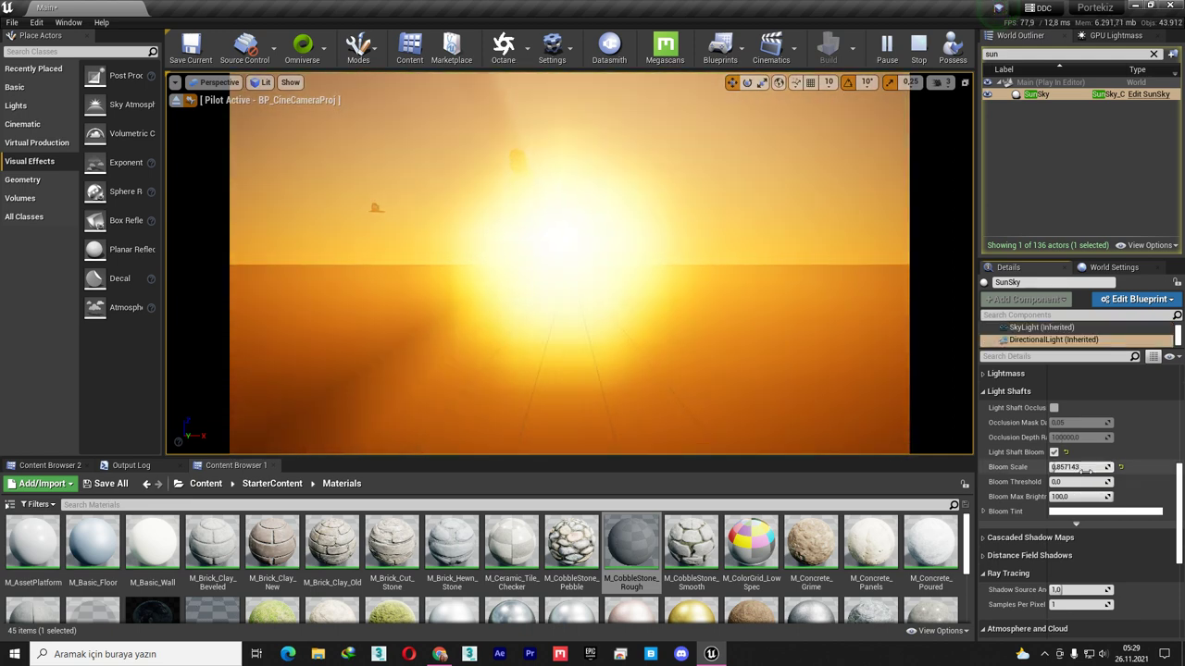
type("0.2")
key("Return")
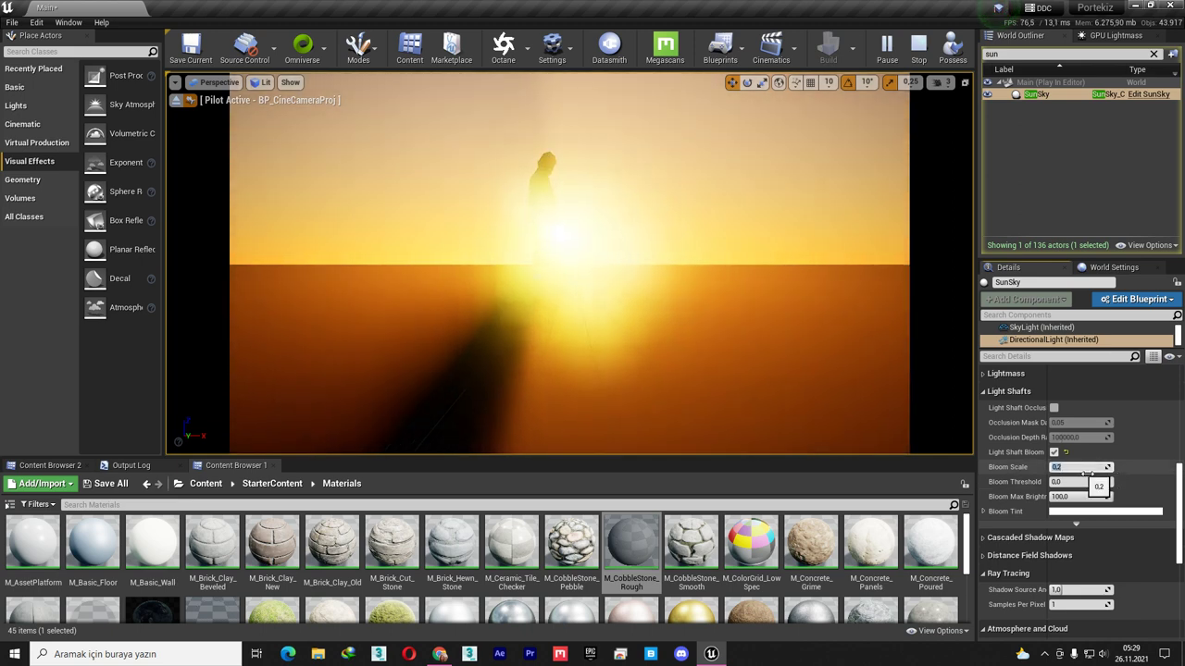
type("0.05")
key("Return")
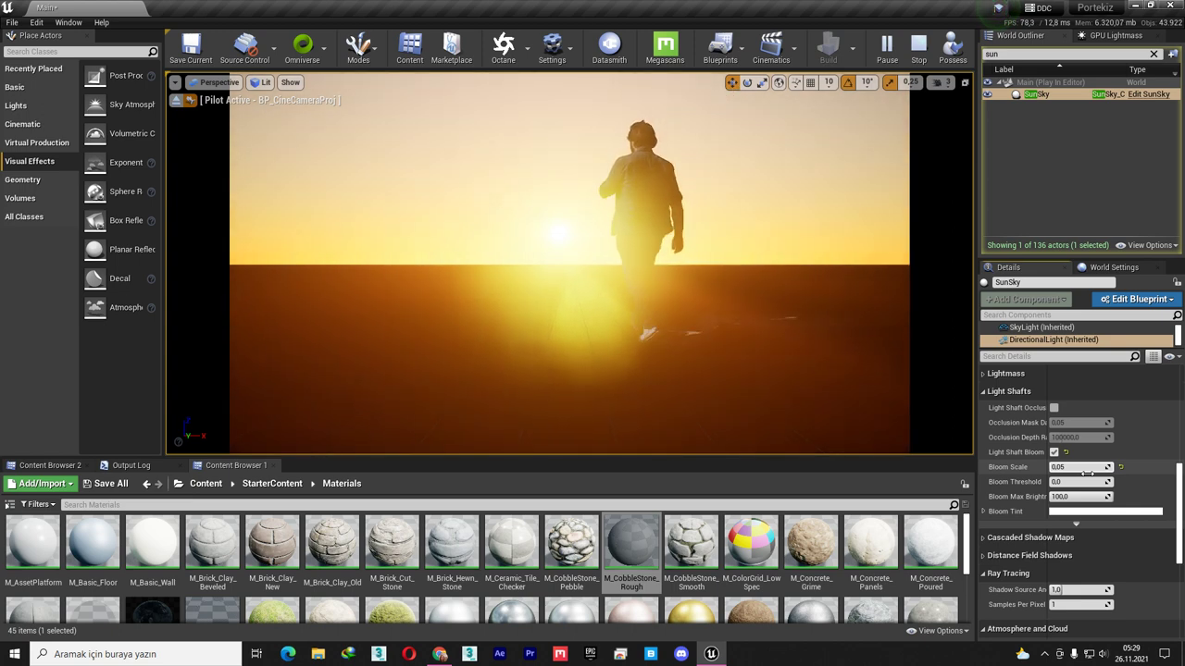
Step: Raise the light shaft Bloom Threshold to 4.0, then reset it to the default 0
left_click_drag(1082, 484, 1092, 485)
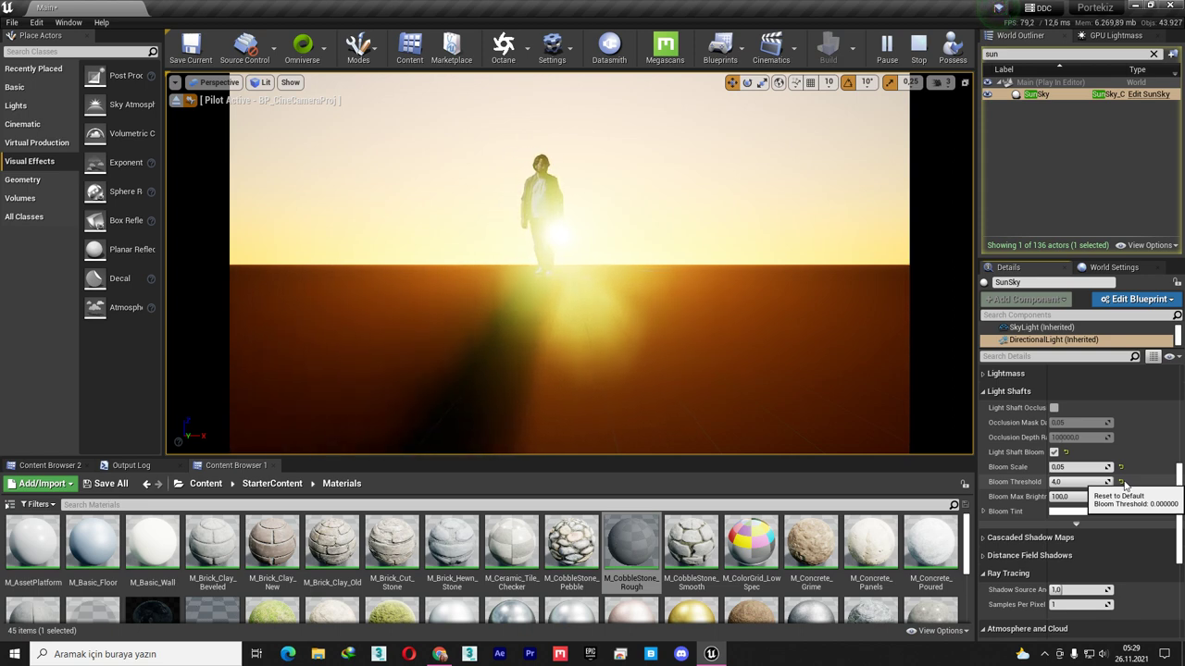
left_click(1122, 482)
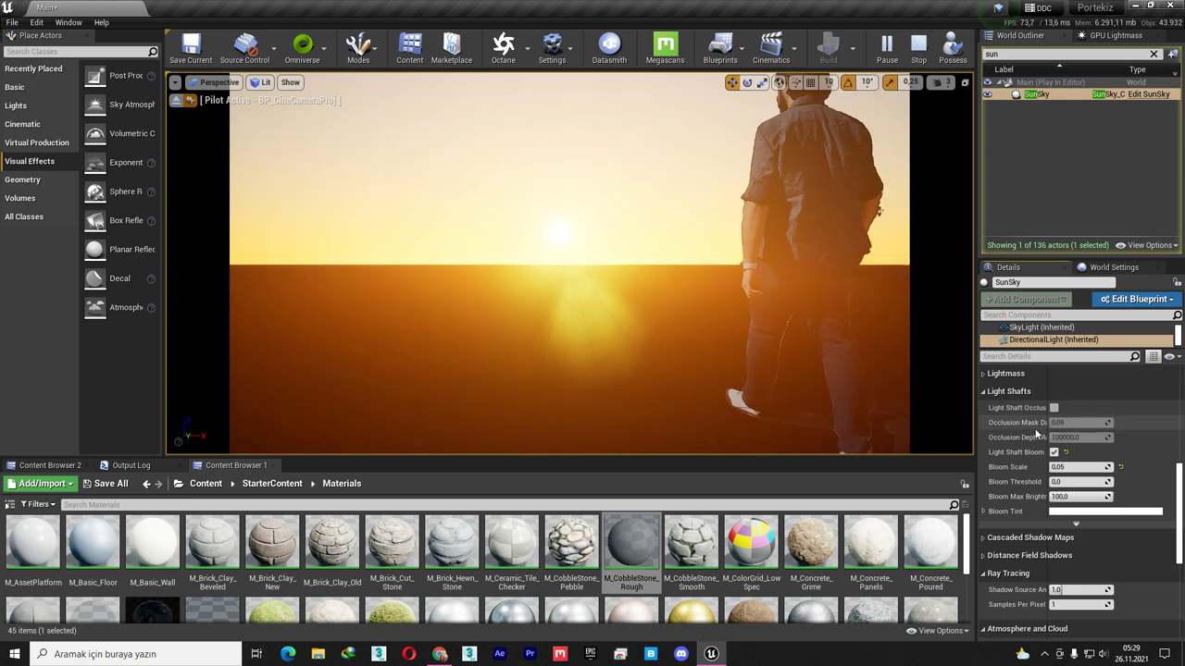
scroll(1039, 445, "up", 3)
scroll(1039, 445, "up", 1)
Step: Increase the DirectionalLight Source Angle from 0.5 to 5.0
scroll(1038, 445, "up", 3)
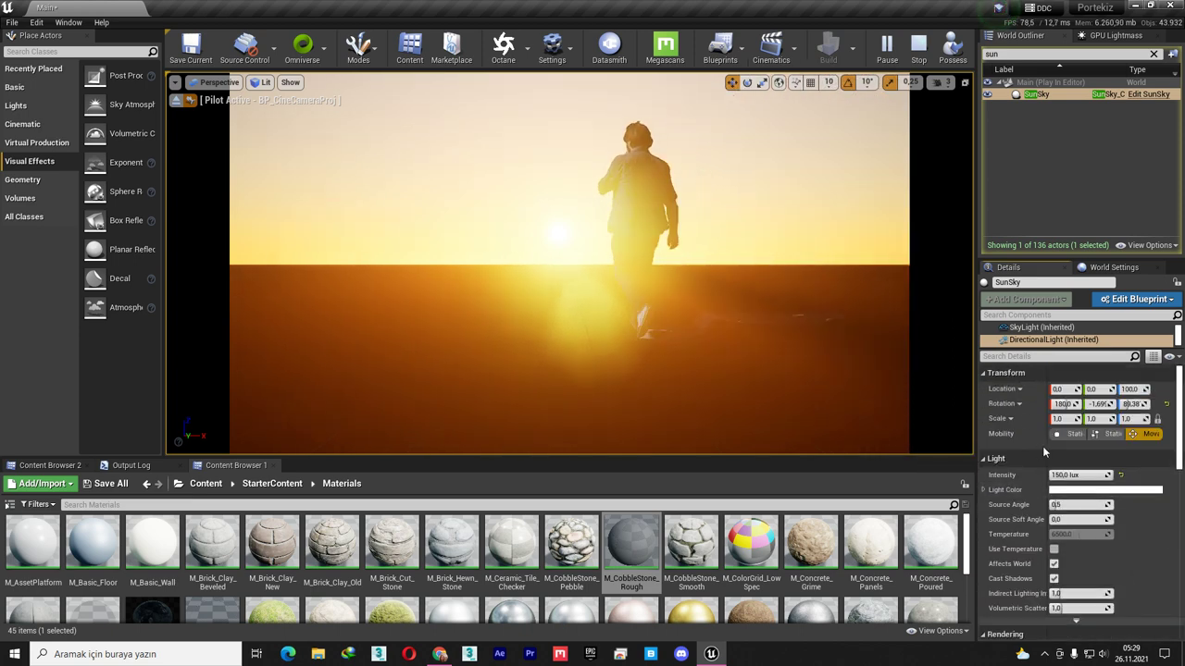
left_click_drag(1073, 504, 1078, 506)
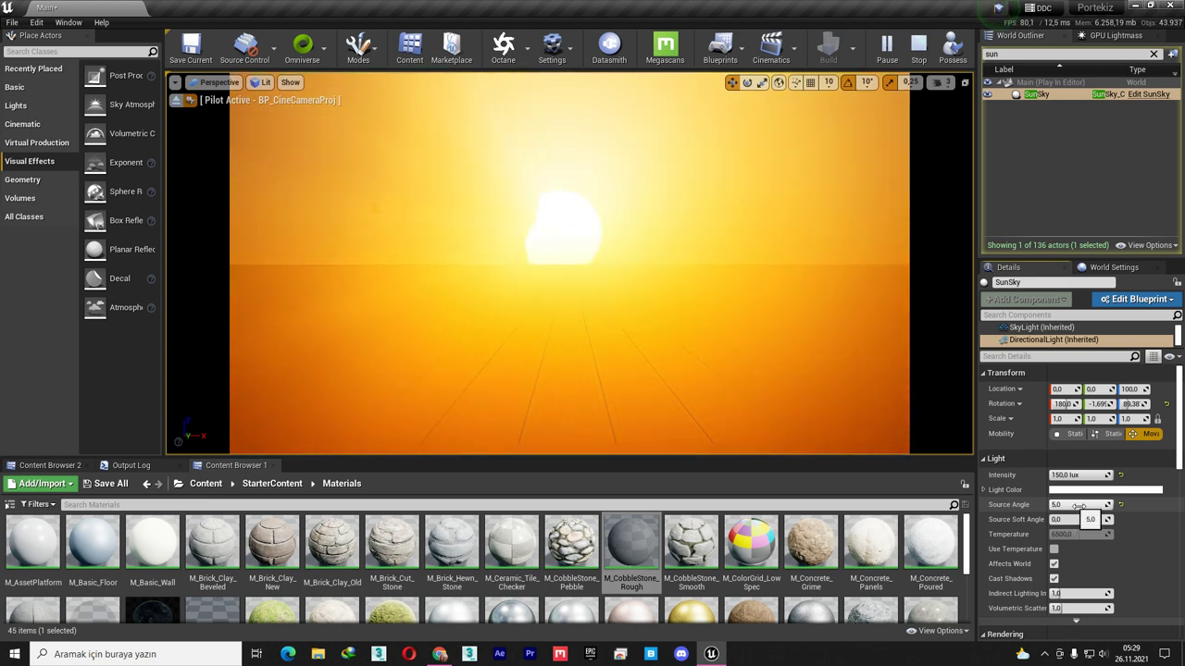
scroll(1081, 505, "down", 5)
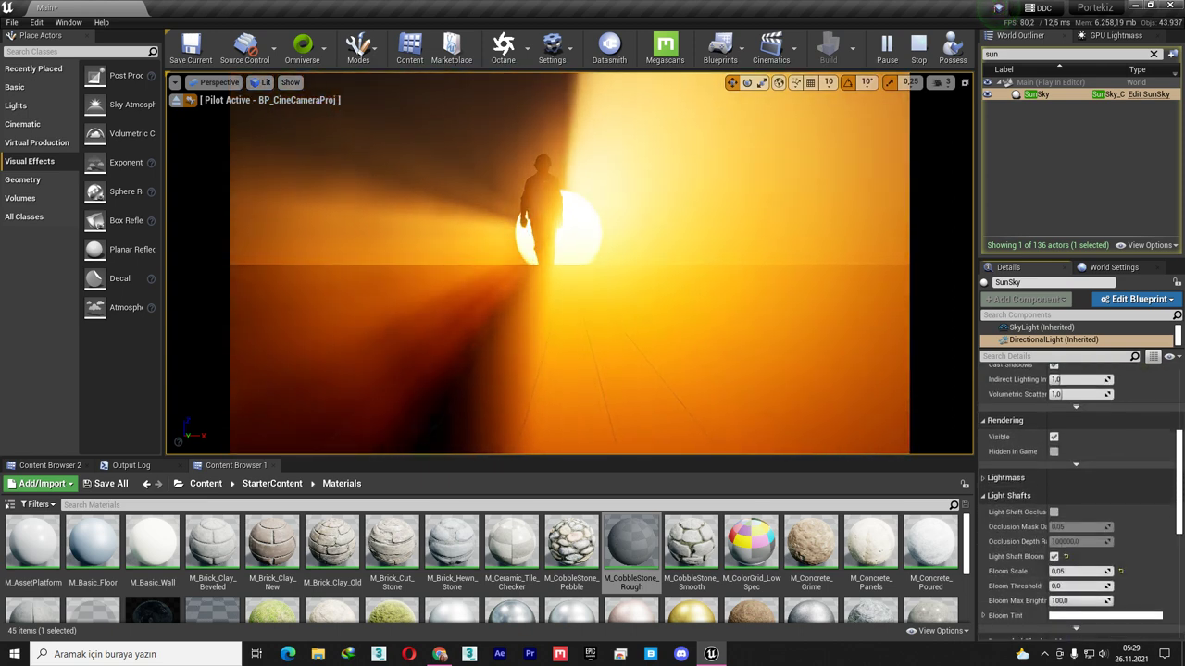
scroll(1081, 505, "down", 3)
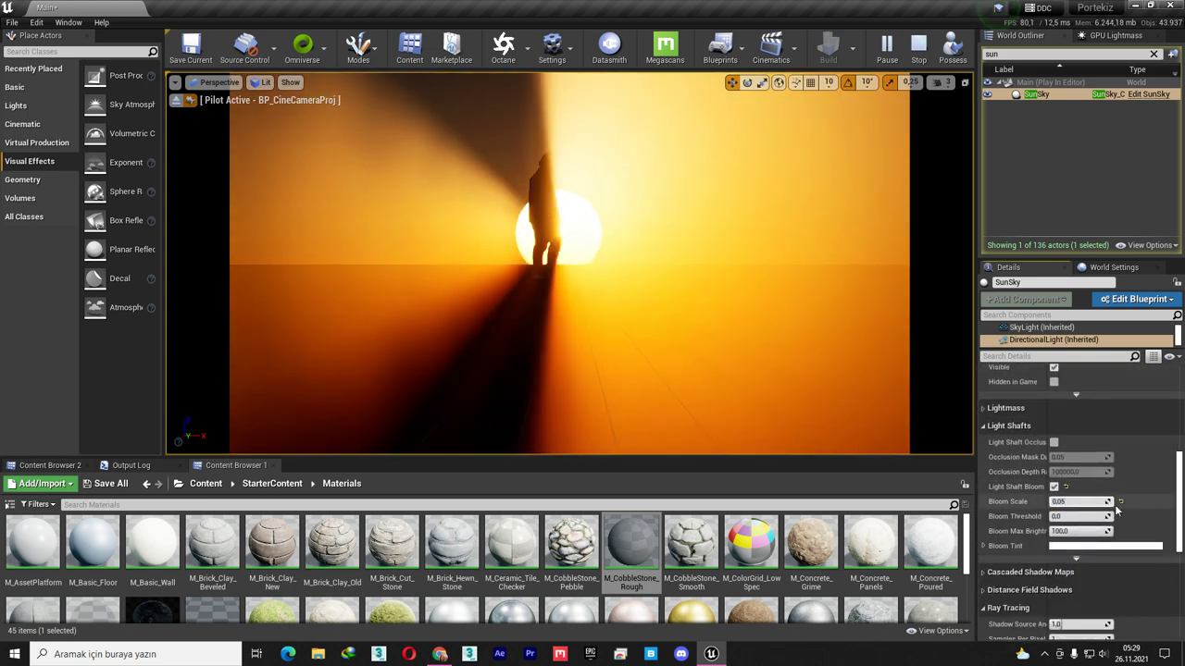
Step: Set the light shaft Bloom Scale to 0.01
type("0,01")
key("Return")
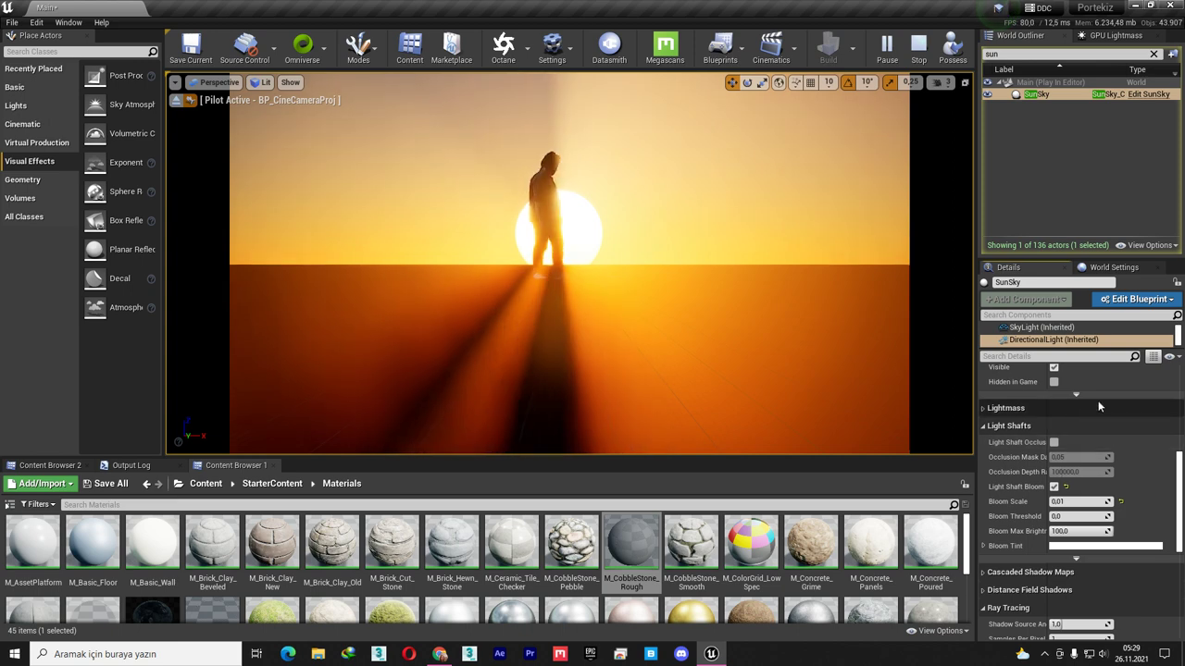
scroll(1083, 481, "up", 2)
Step: Reset sun Intensity to the 75000 lux default and set Source Angle to 0.5
scroll(1098, 632, "up", 3)
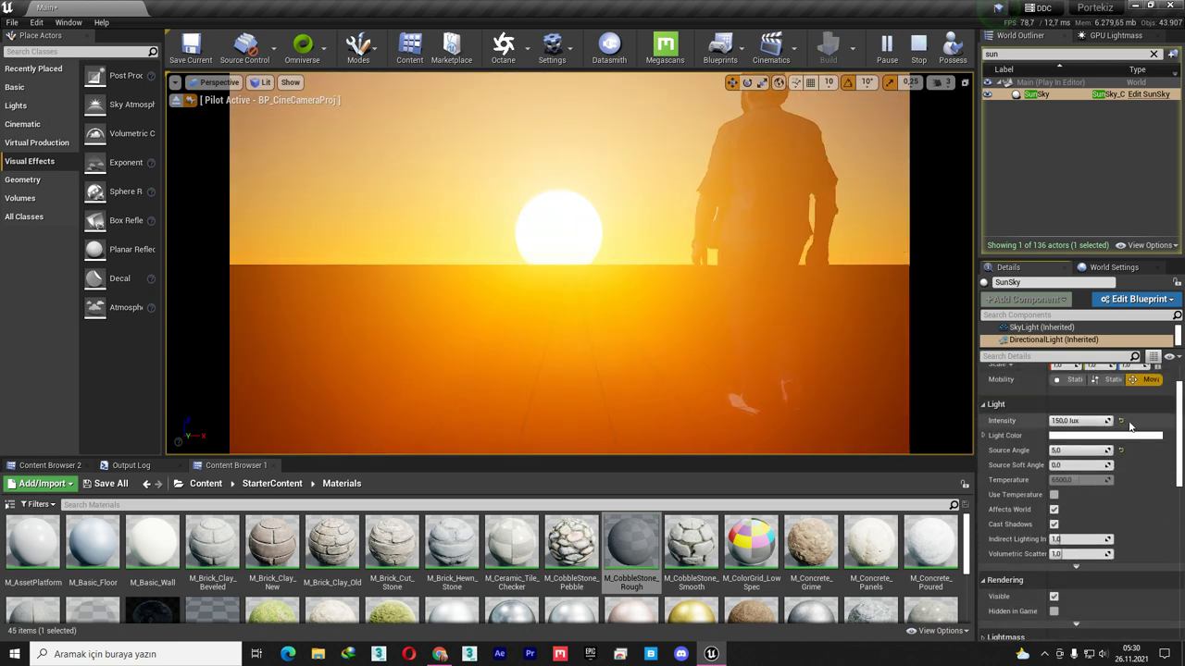
left_click(1122, 422)
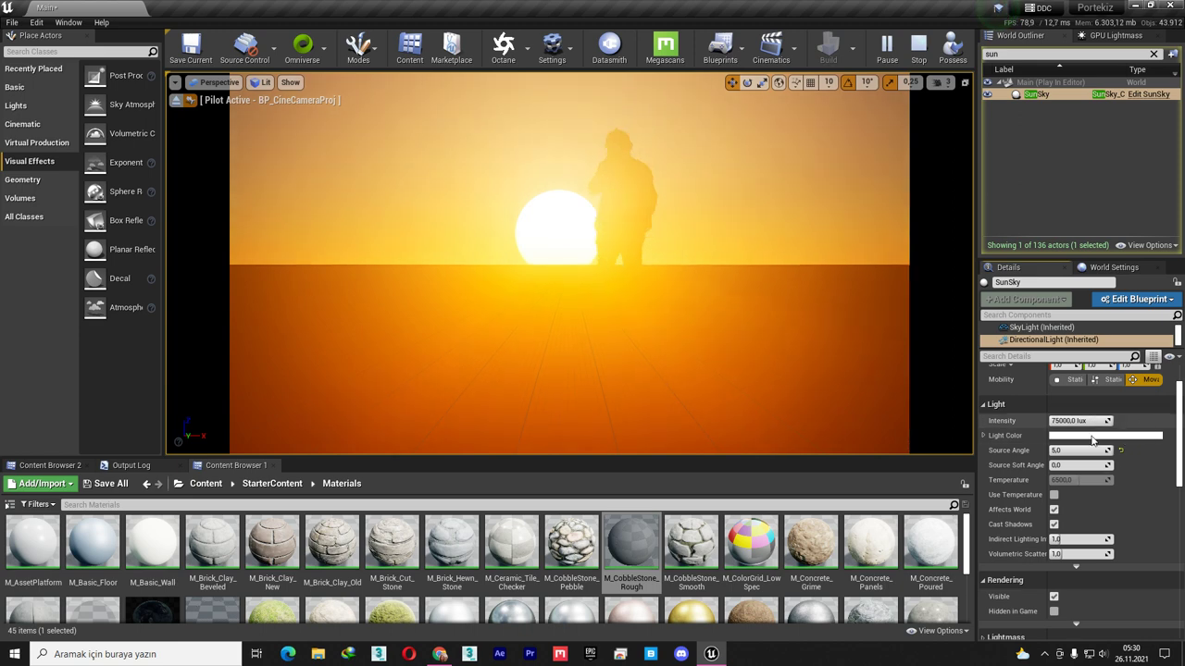
type("0.5")
key("Return")
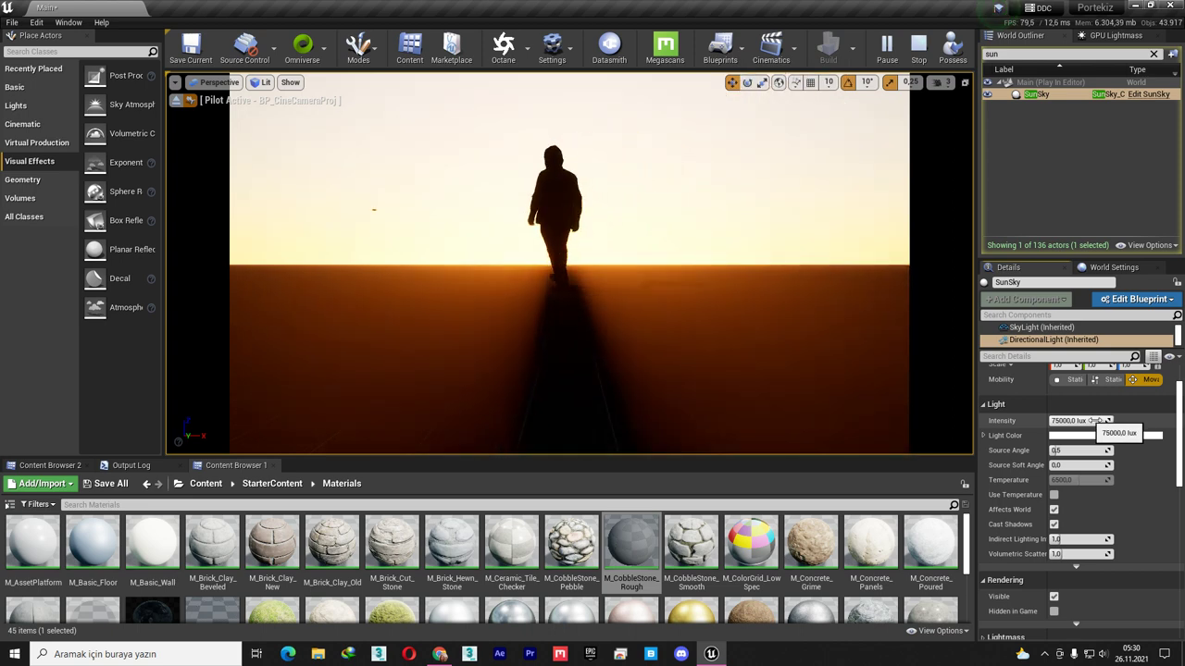
Step: Set the sun's Intensity to 150 lux and its Source Angle to 2.0
left_click_drag(1095, 421, 1056, 421)
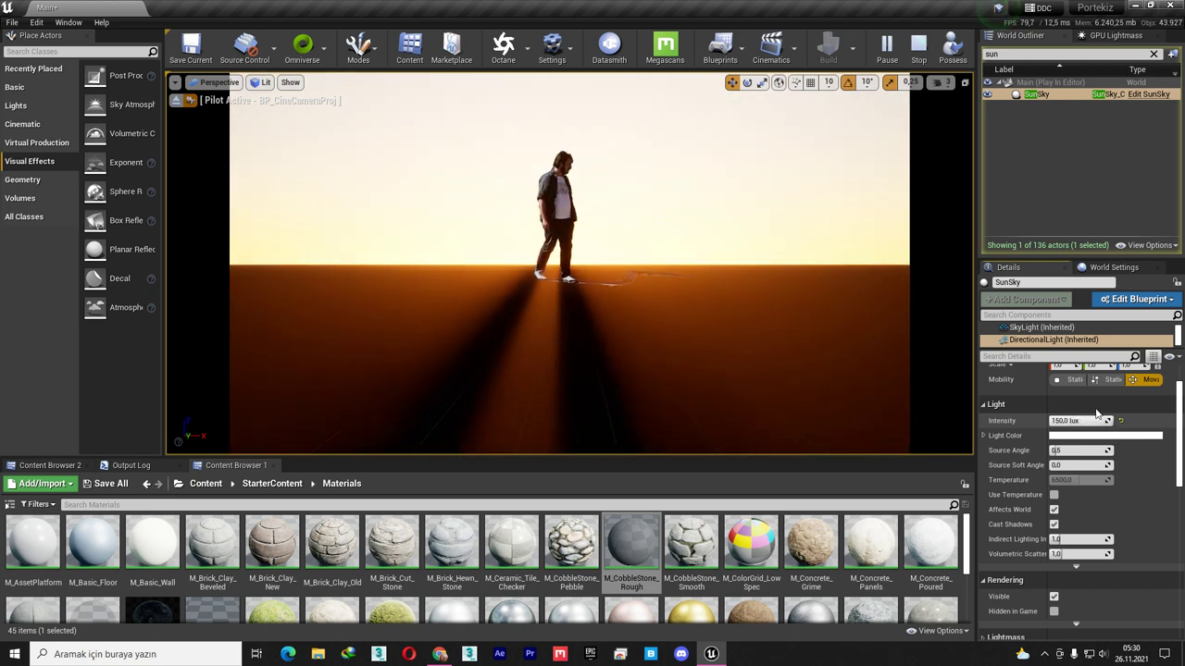
type("150")
key("Return")
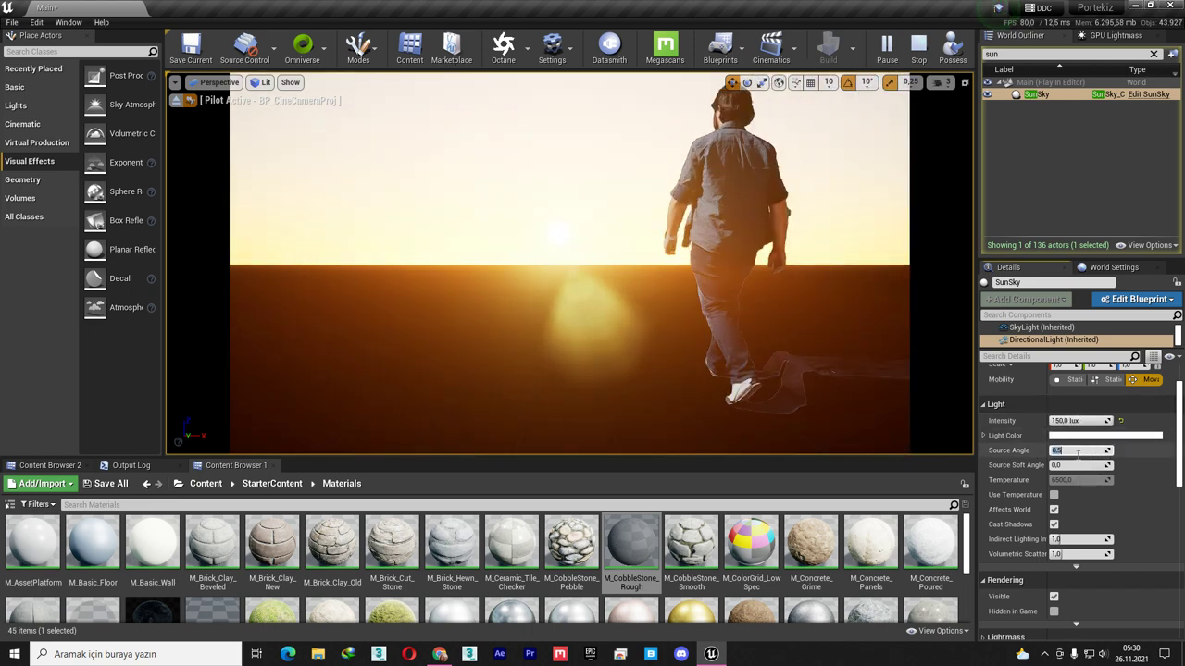
type("2")
key("Return")
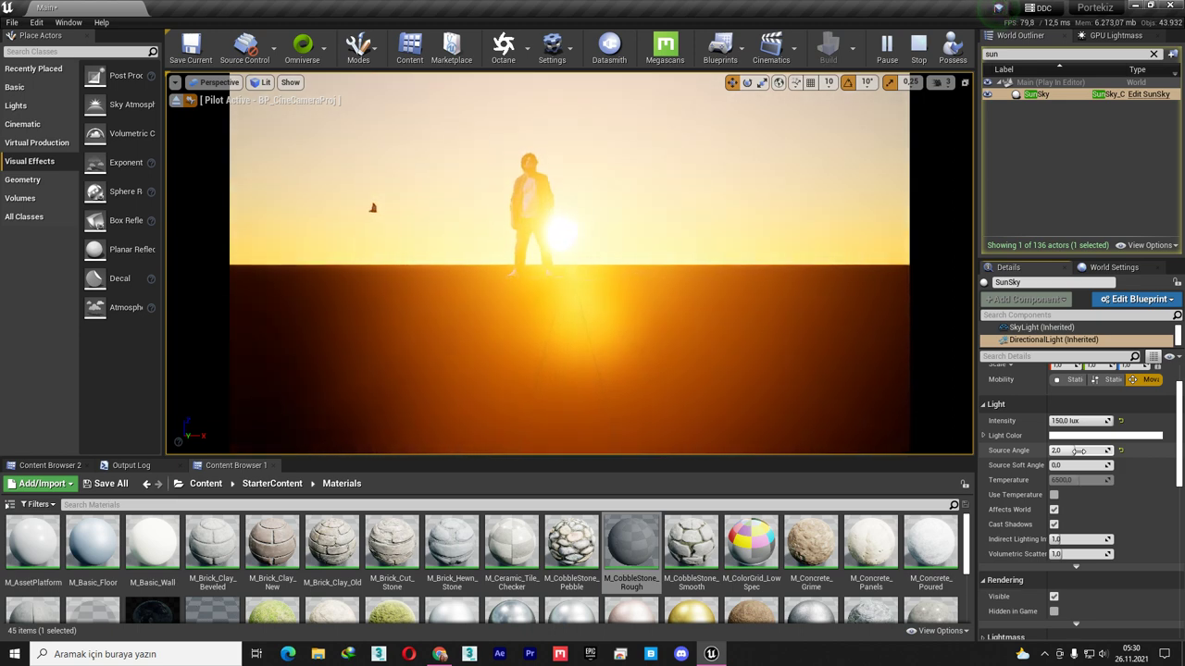
Step: Turn off game-controlled viewport exposure and raise EV100 to darken the view
left_click(263, 85)
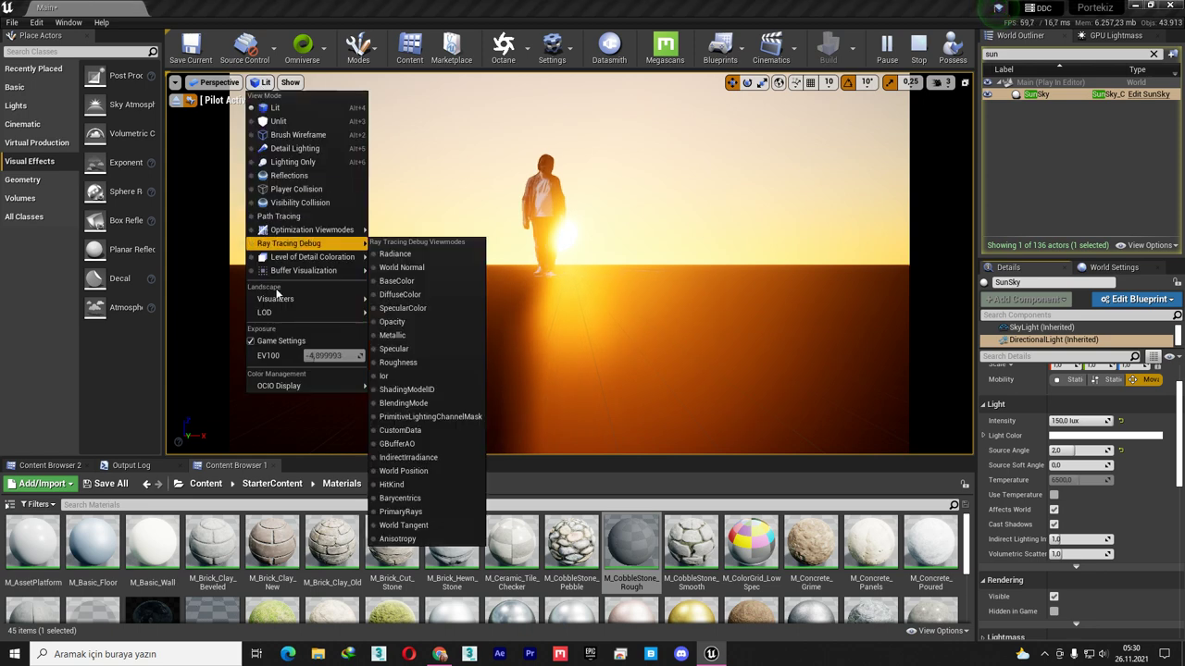
left_click(281, 341)
left_click(263, 82)
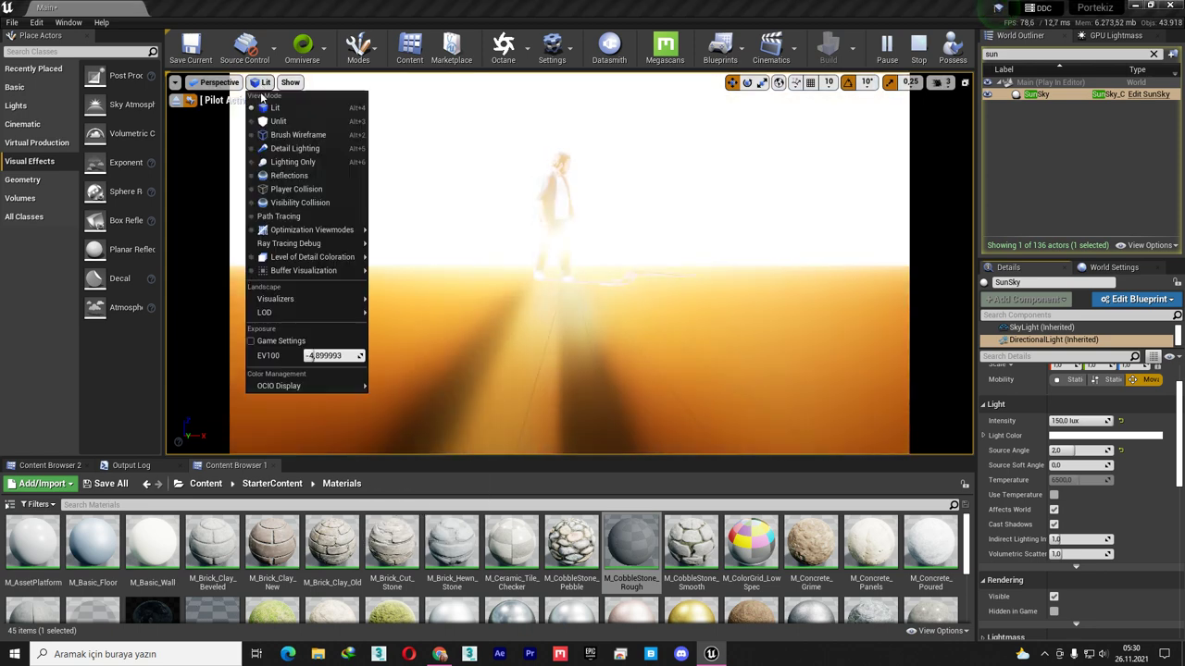
mouse_move(318, 363)
left_mouse_down()
mouse_move(388, 364)
mouse_move(335, 357)
left_mouse_up()
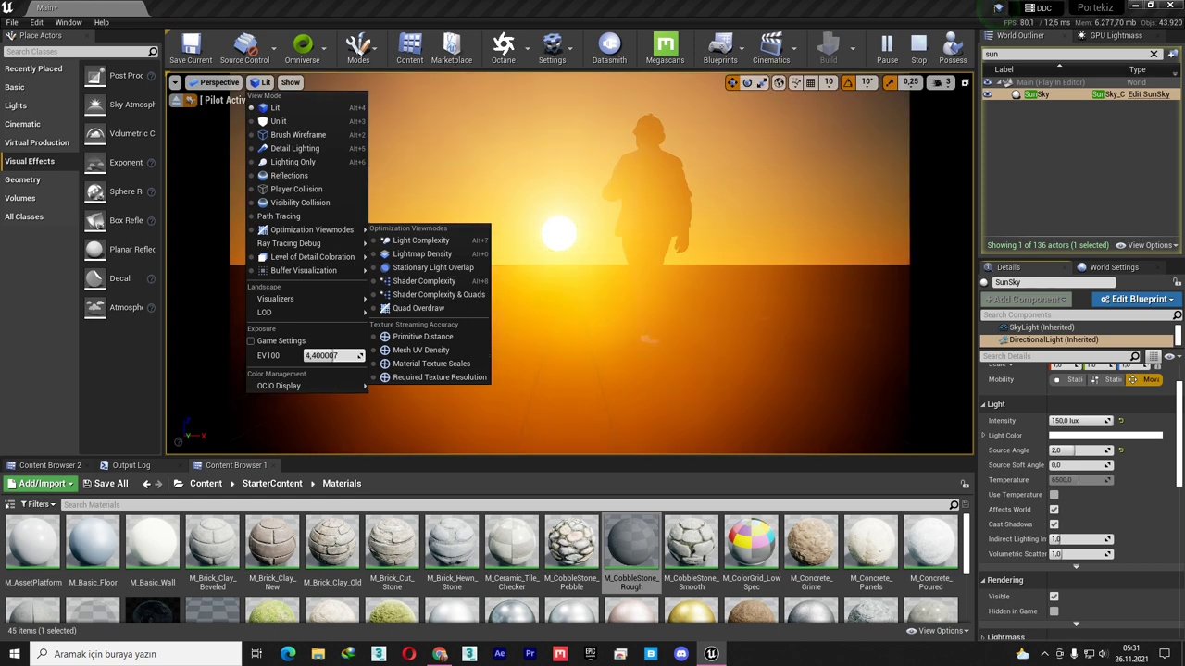
left_click(44, 375)
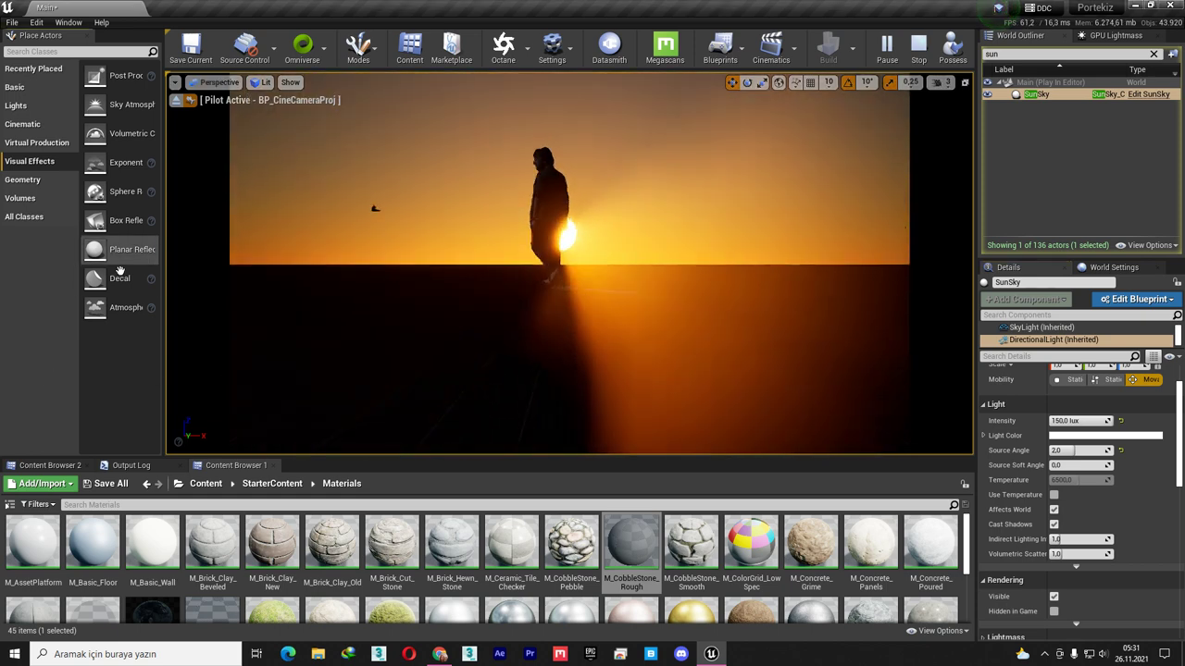
Step: Lower the viewport EV100 back down to 2.9
left_click(260, 86)
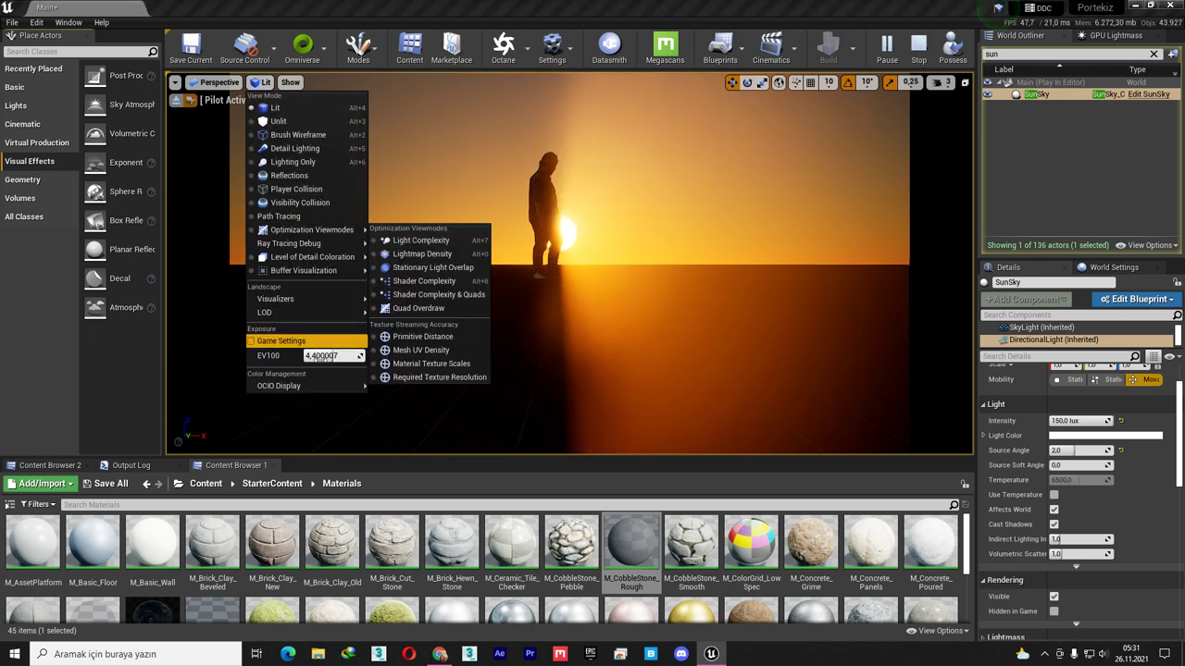
left_click_drag(341, 361, 328, 357)
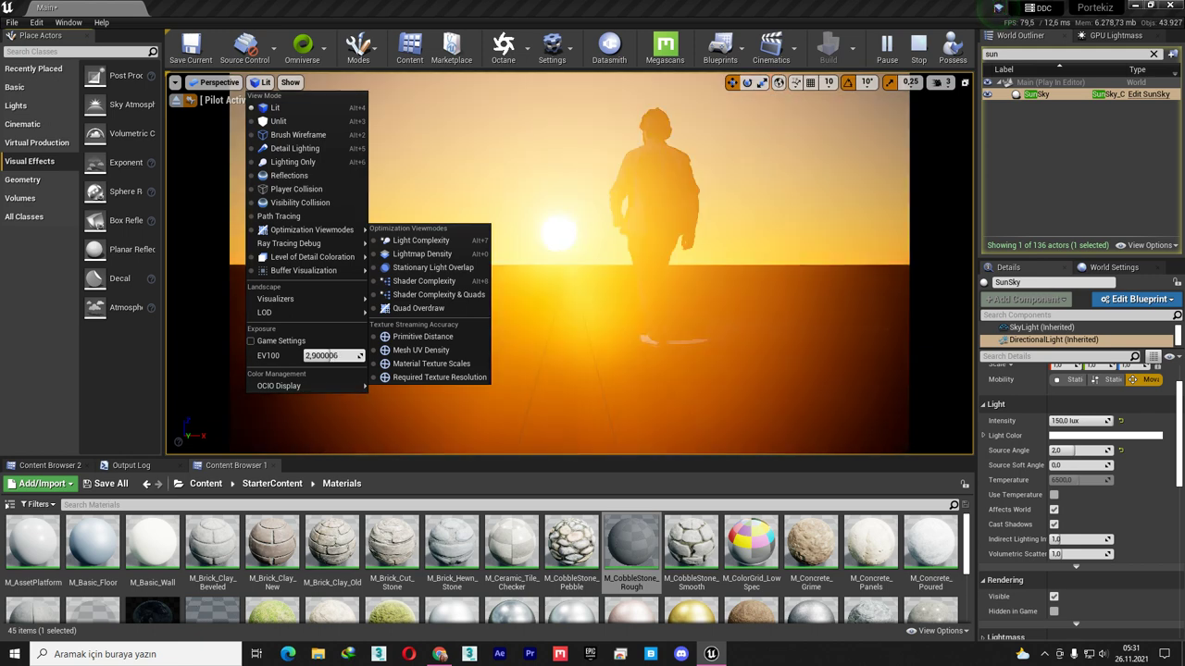
left_click(21, 410)
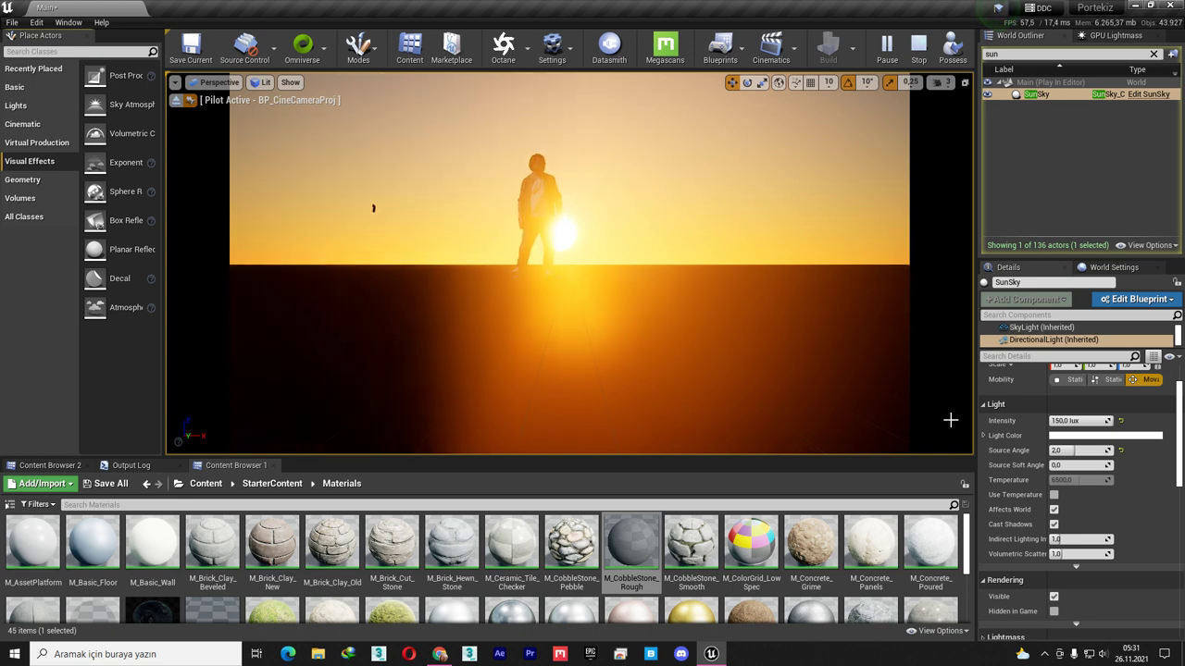
Step: Reset the sun's Source Angle to 0.5 and set light shaft Bloom Scale to 0.05
left_click(1121, 450)
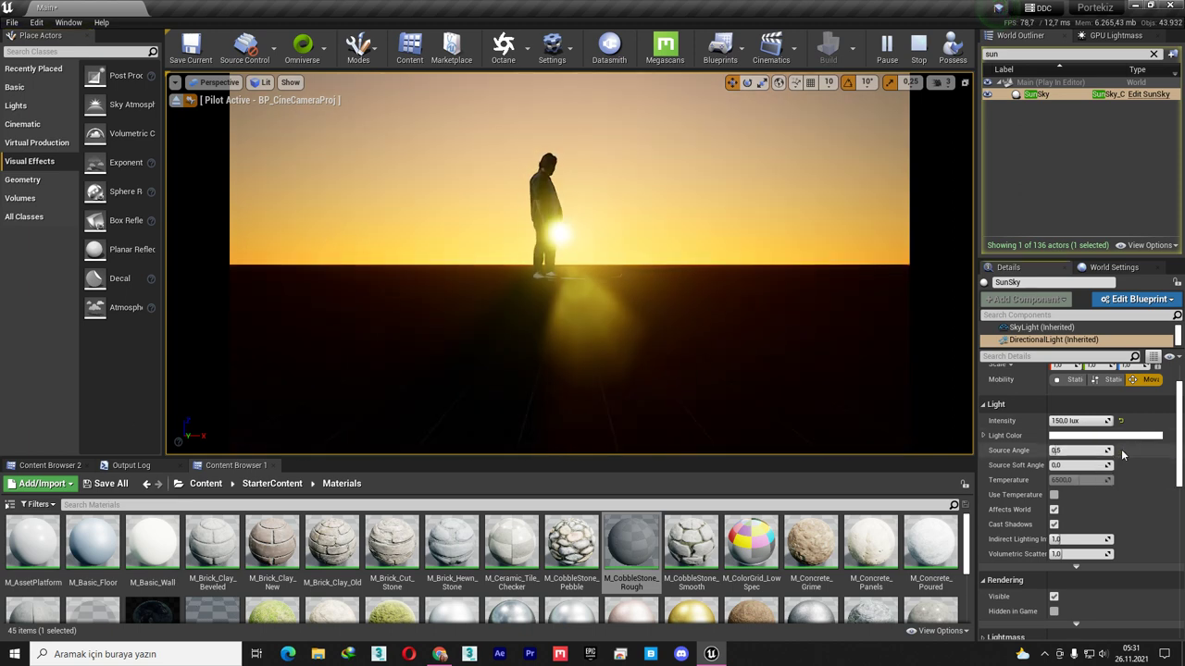
scroll(1053, 523, "down", 5)
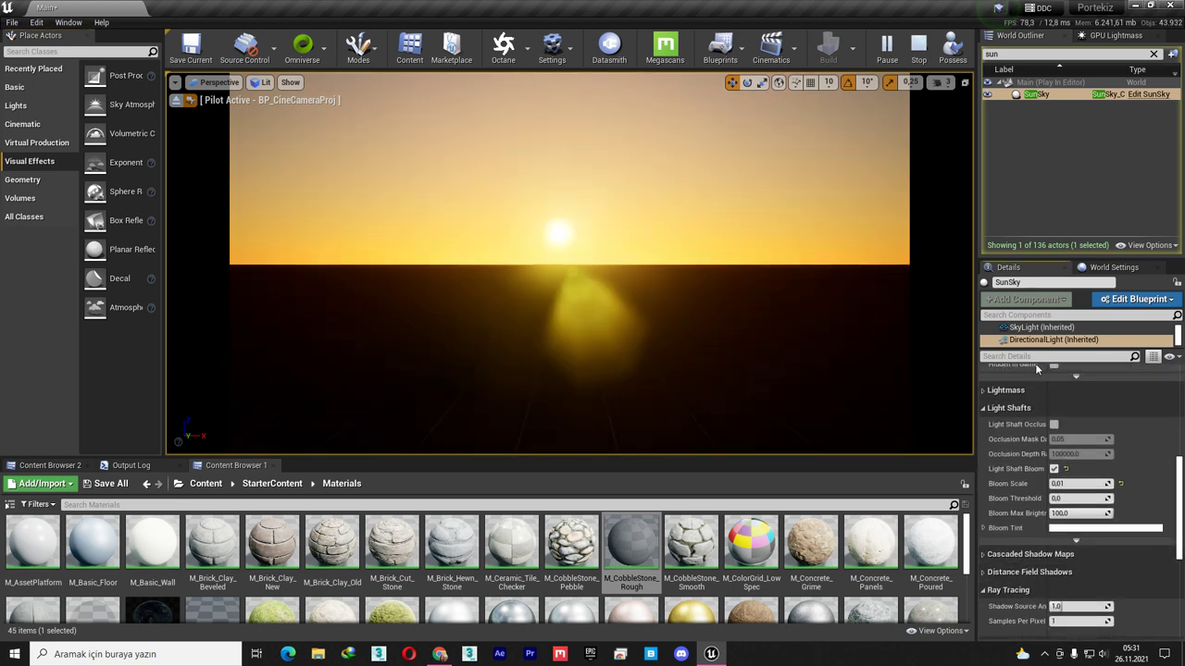
left_click(1092, 484)
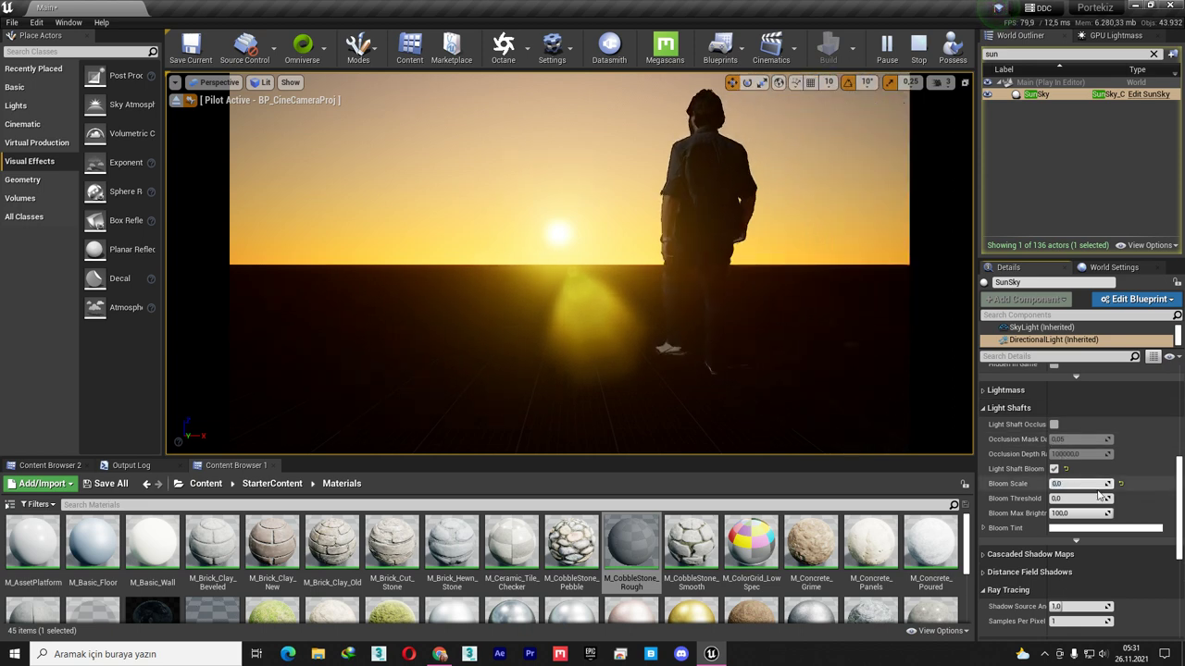
type("0,05")
key("Return")
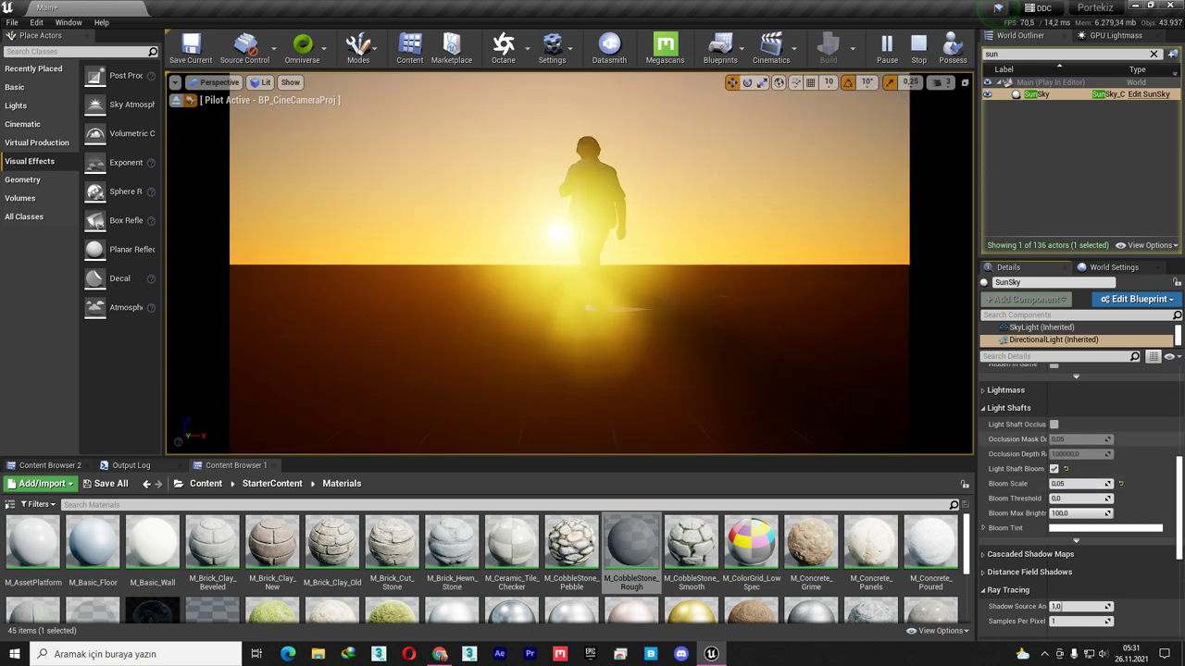
Step: Switch the viewport exposure back to Game Settings
scroll(1093, 484, "up", 5)
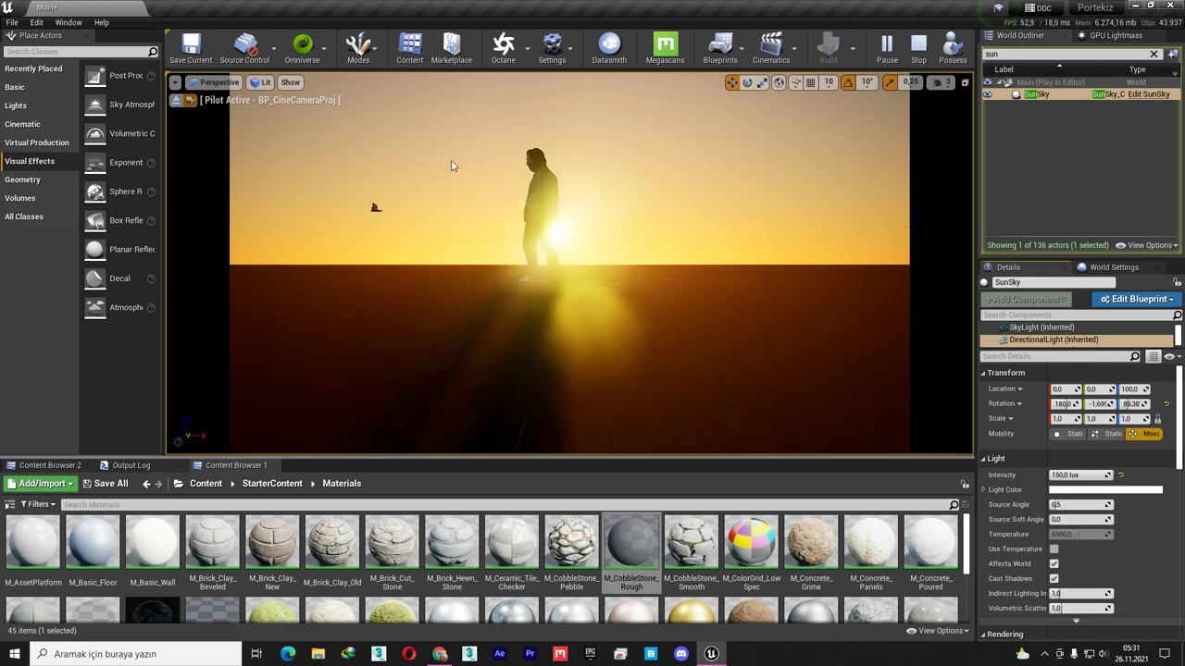
left_click(265, 82)
left_click(263, 342)
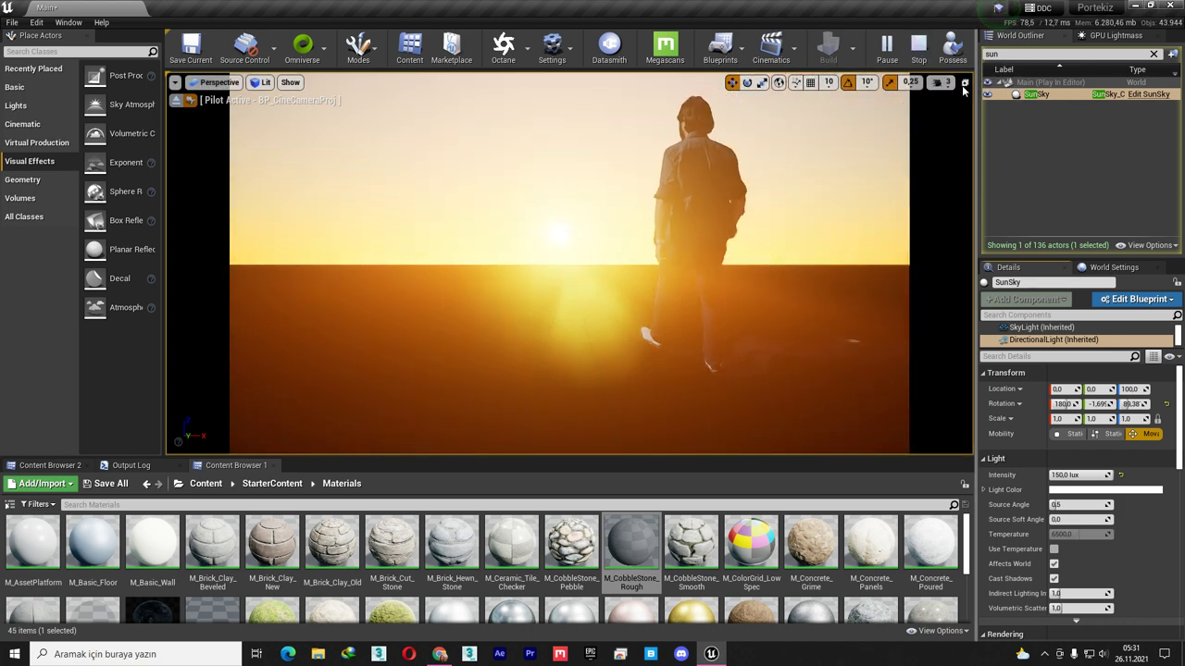
Step: Reset the SkyLight Intensity to its default value
left_click(1040, 327)
left_click_drag(1078, 598, 1110, 599)
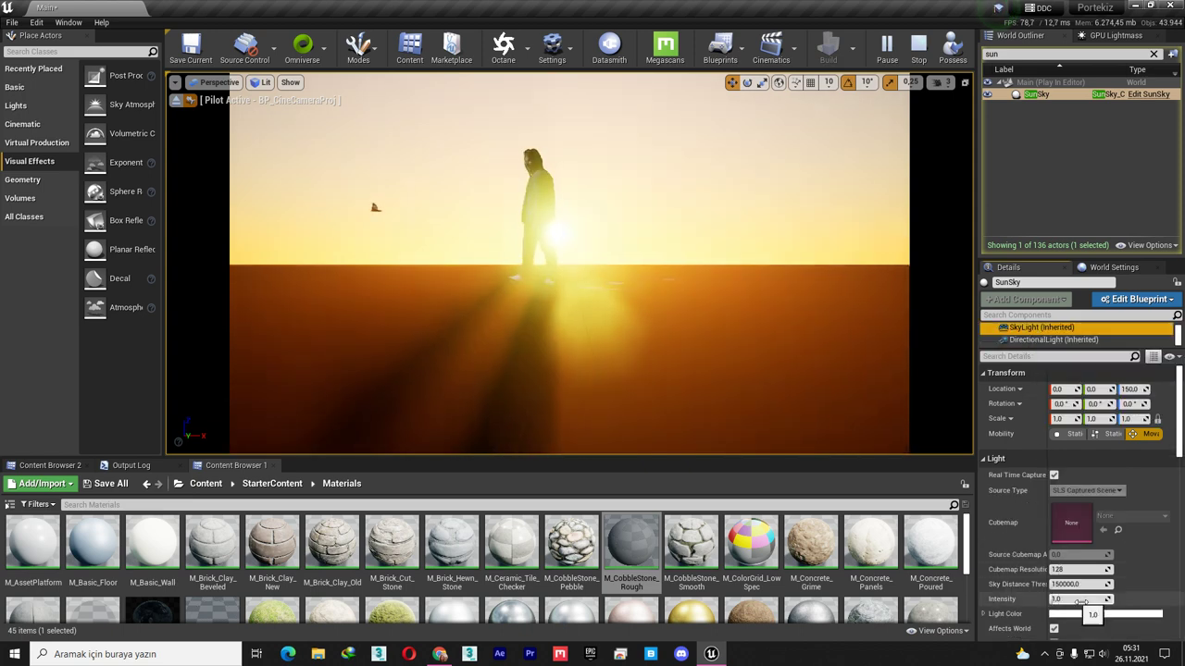
left_click(1121, 599)
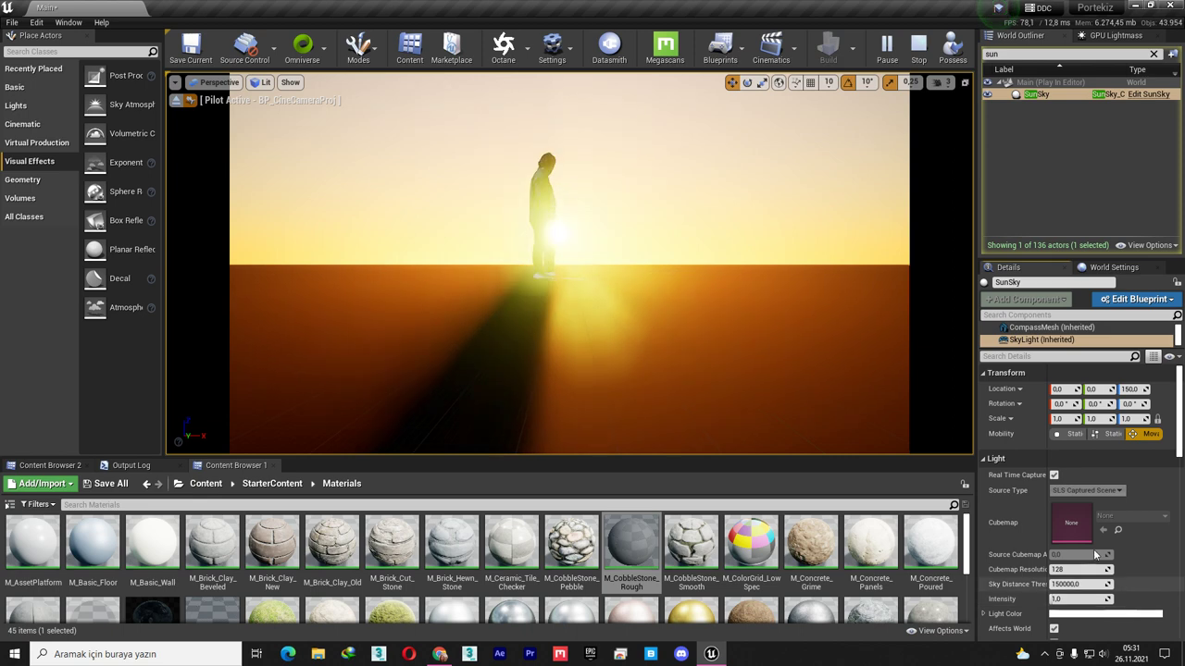
scroll(1043, 339, "down", 2)
Step: Select the DirectionalLight with Source Angle 5.0 and pause the play session
left_click(1042, 327)
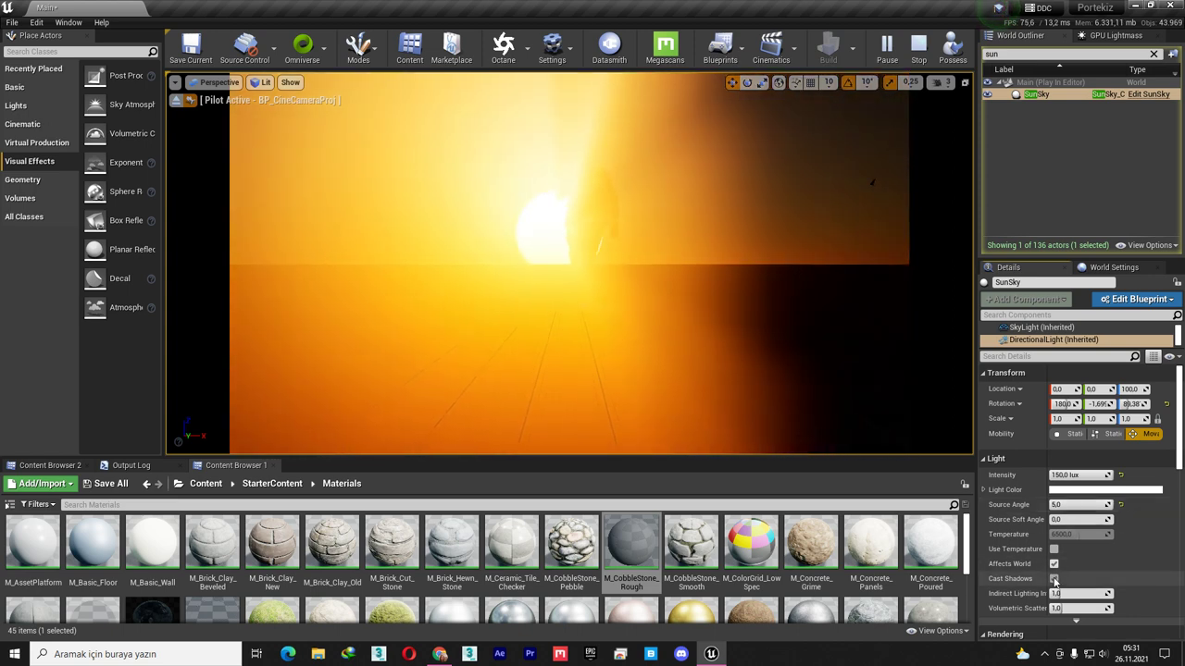
scroll(1053, 425, "down", 3)
scroll(1054, 425, "down", 1)
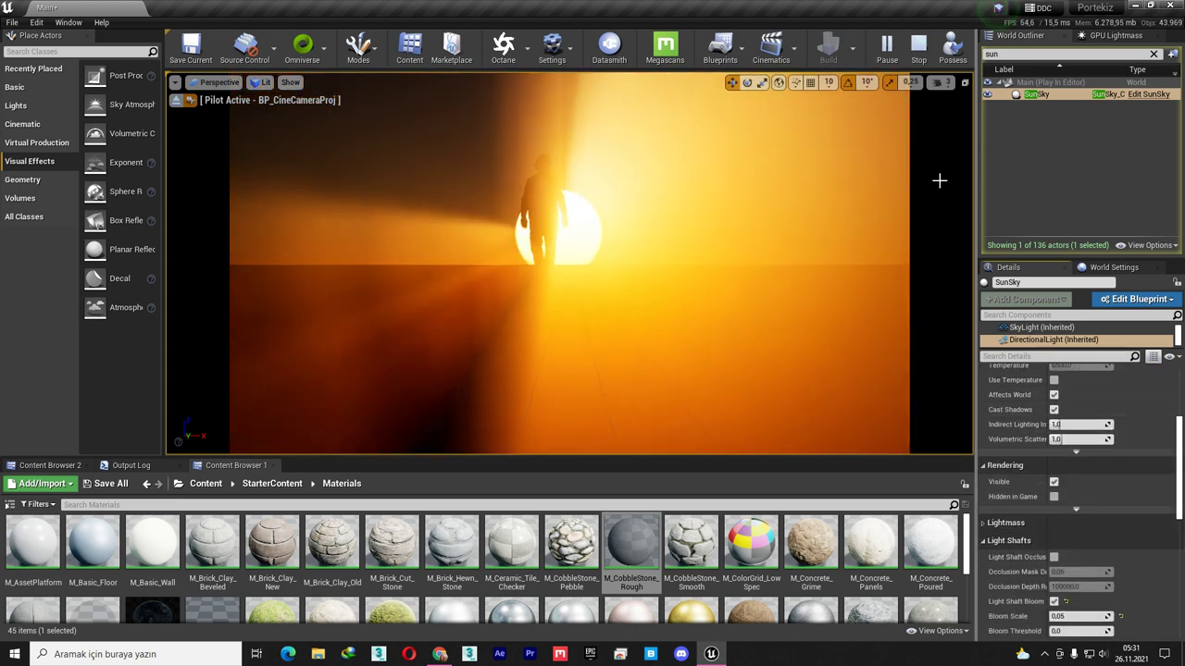
left_click(892, 61)
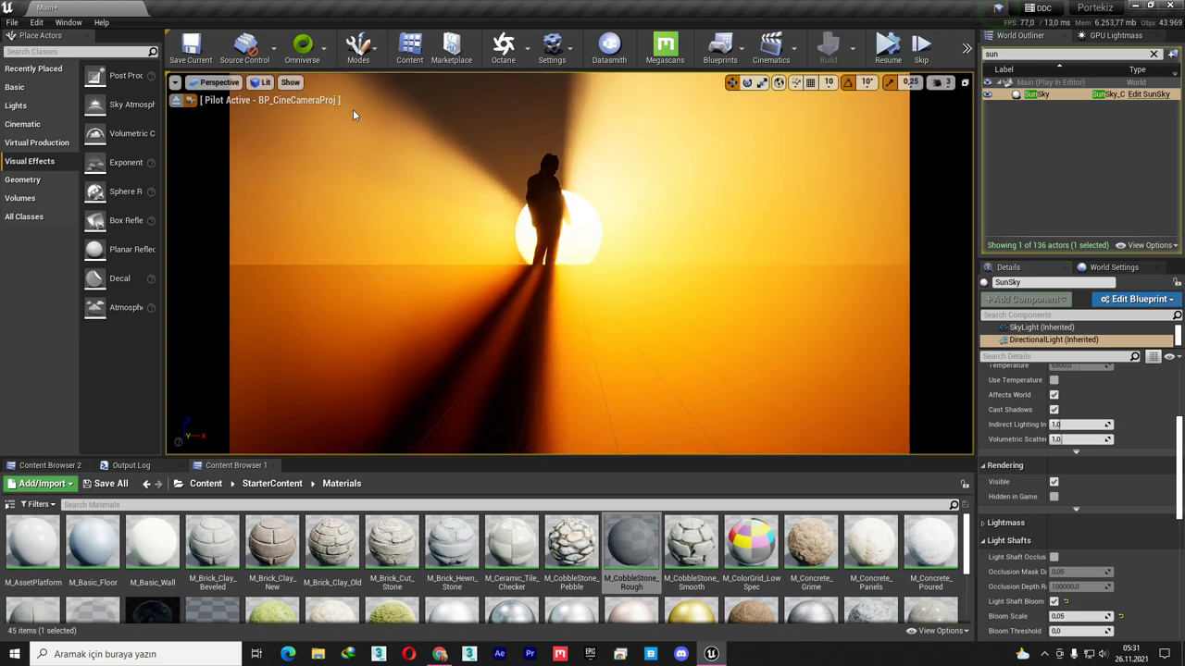
Step: Take a high-resolution screenshot at 2.0 multiplier, saving HighresScreenshot00013.png
left_click(175, 82)
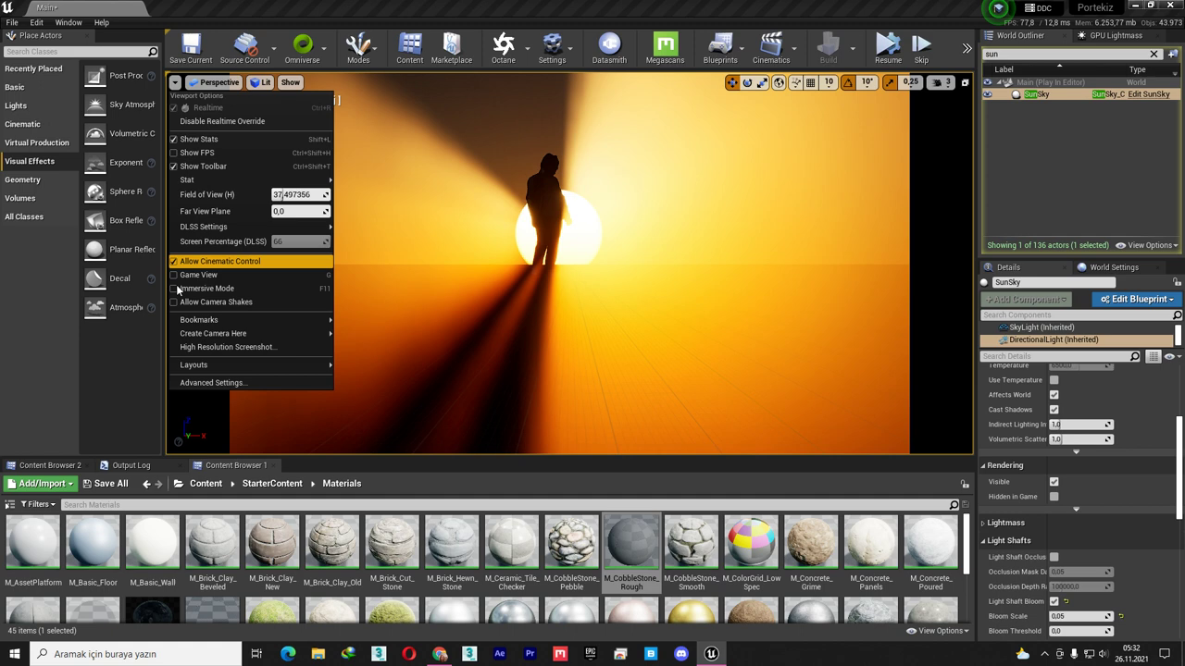
left_click(244, 348)
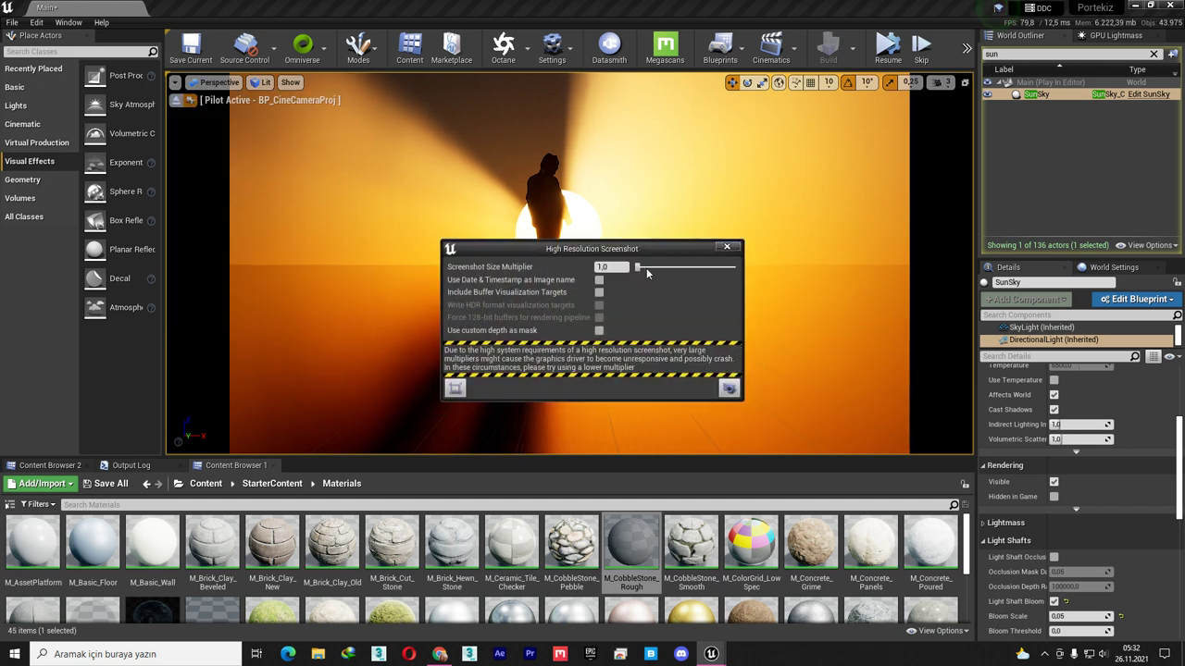
left_click(643, 268)
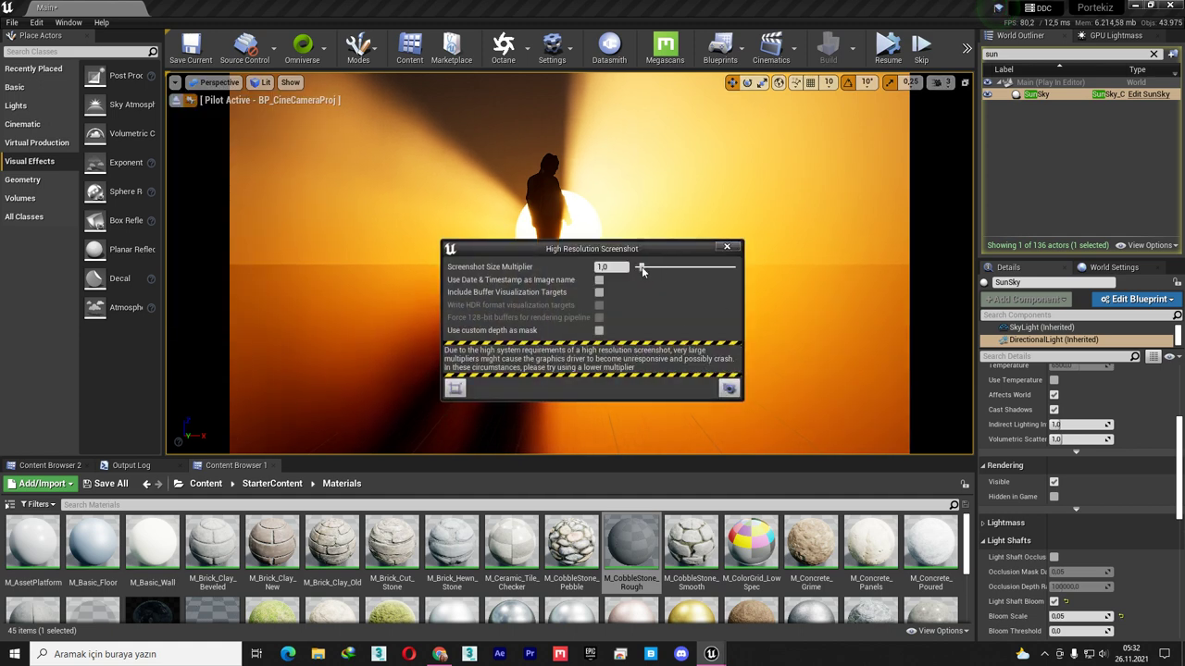
left_click_drag(641, 266, 651, 267)
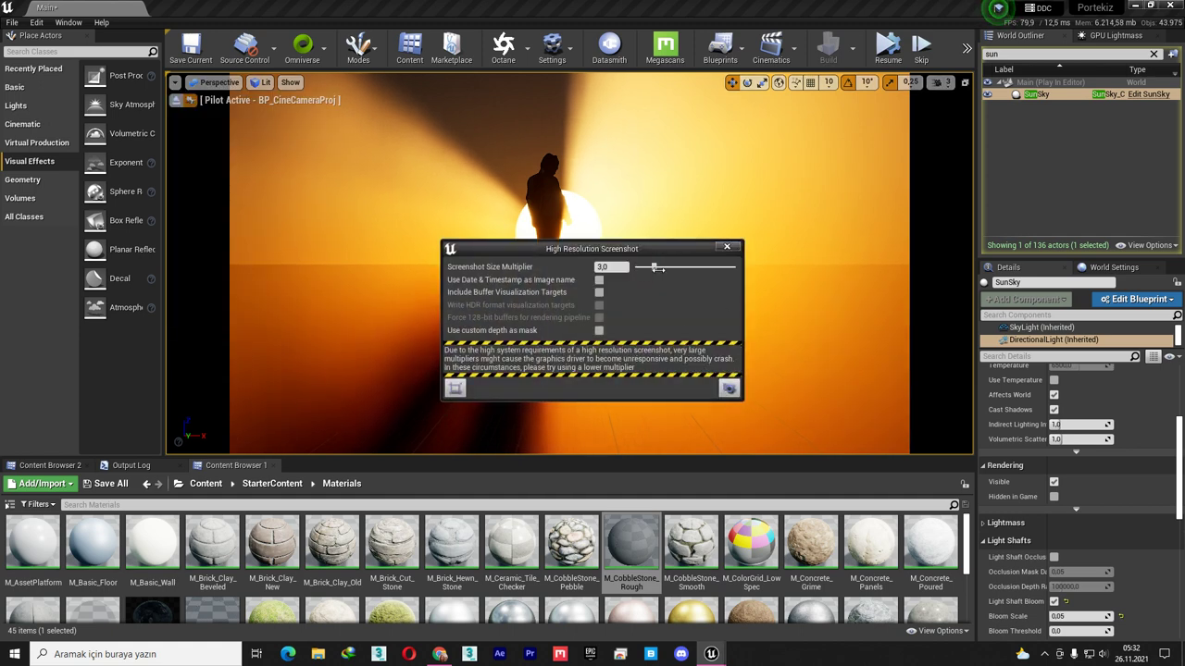
left_click(728, 387)
Step: Close the screenshot dialog, stop the play session and dismiss the Message Log
left_click(728, 249)
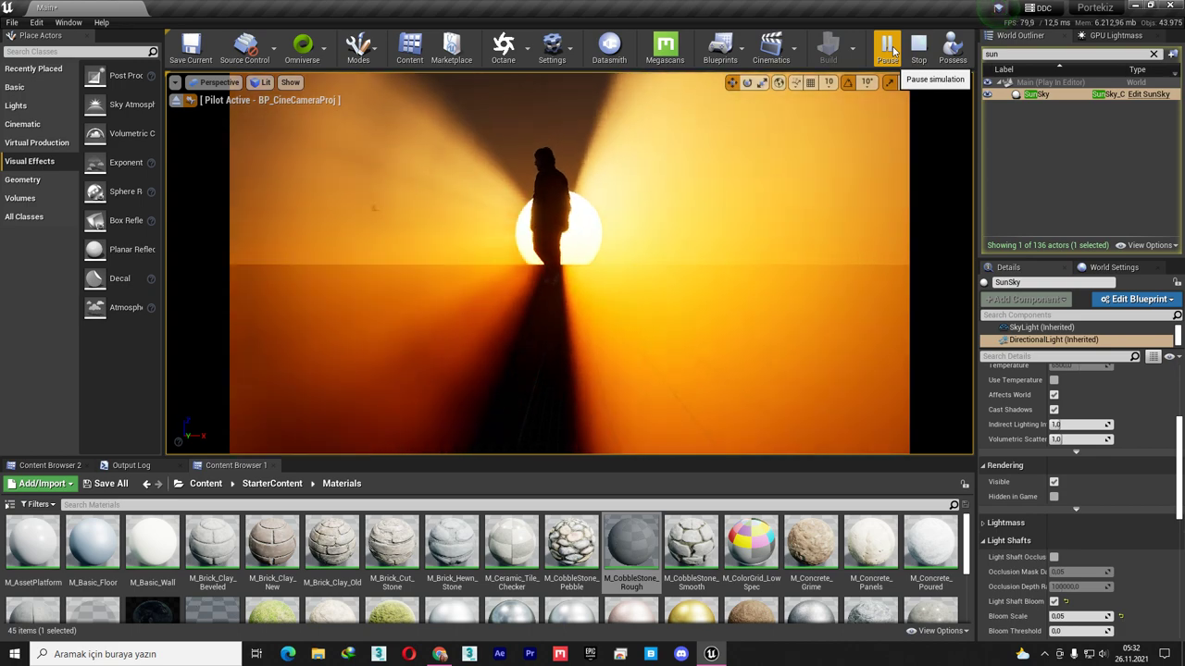
left_click(917, 49)
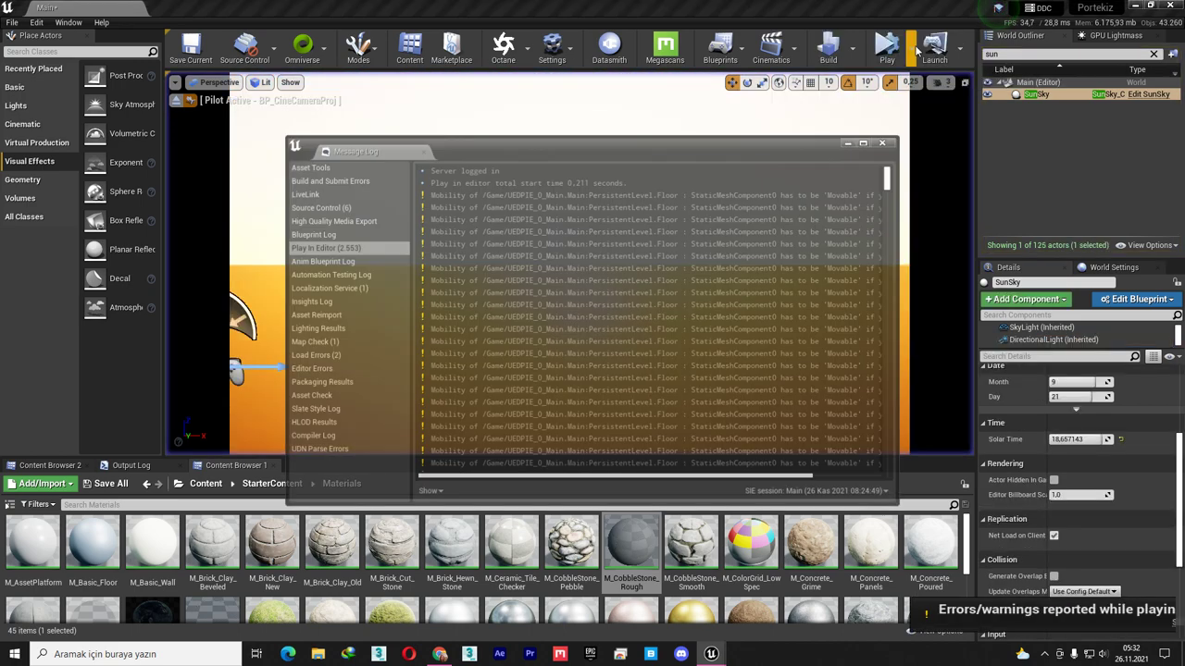
left_click(886, 141)
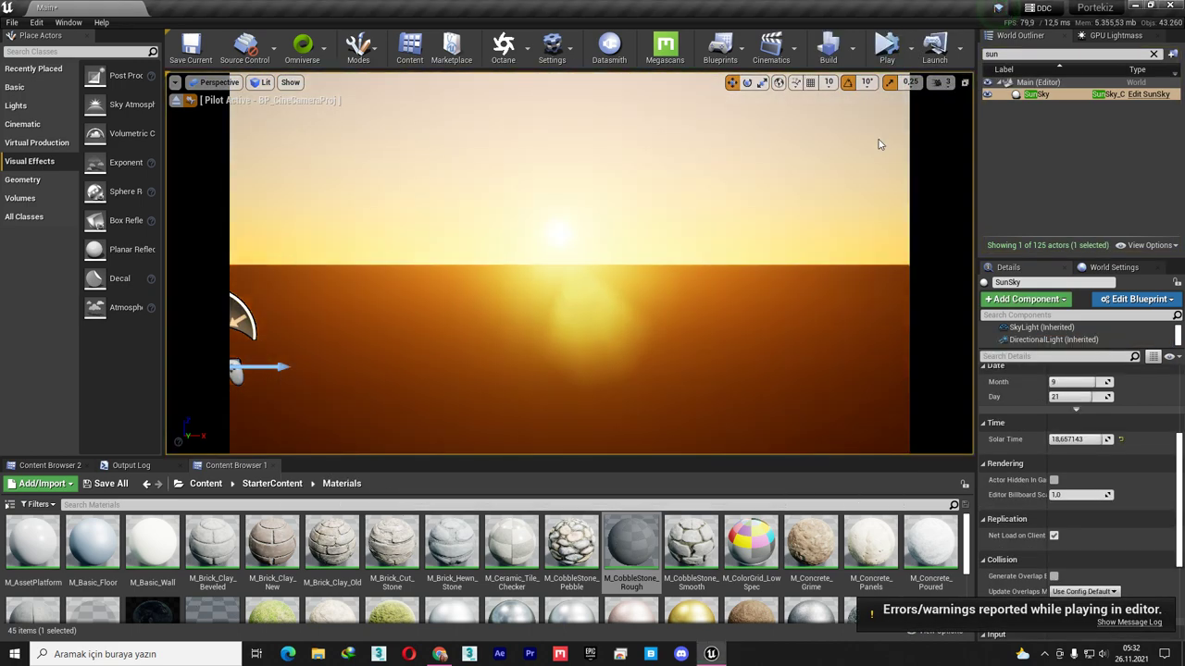